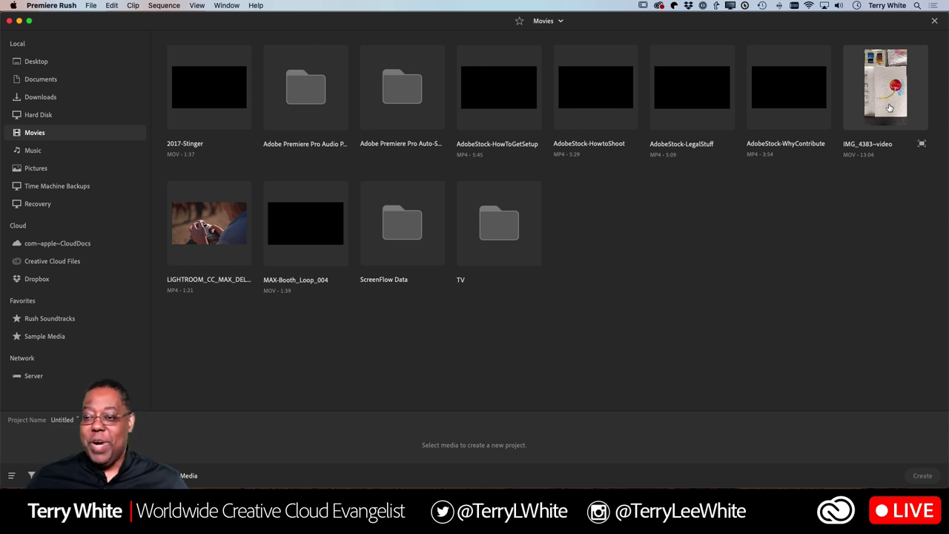
# Step: Create a project named Oops Painting Corrected from the IMG_4383~video clip in the Movies folder
pyautogui.click(890, 107)
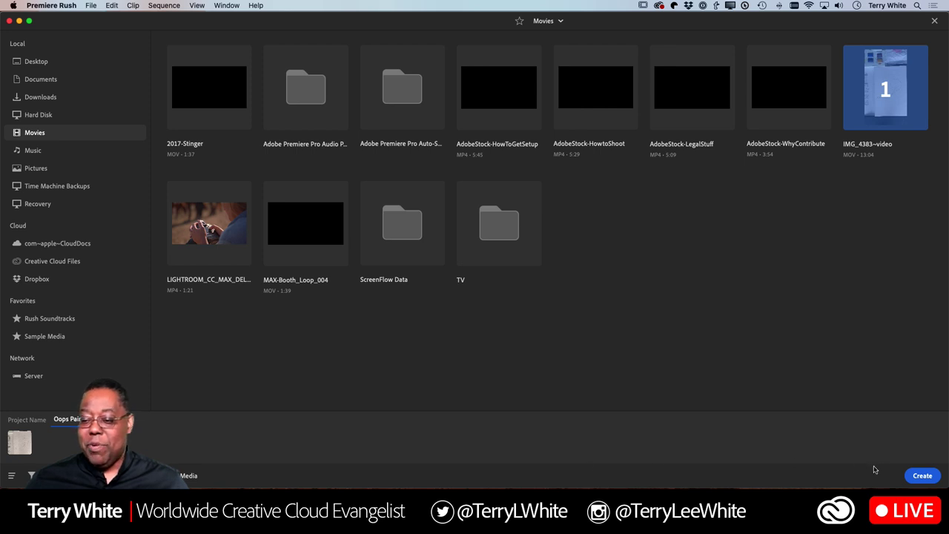
pyautogui.click(922, 476)
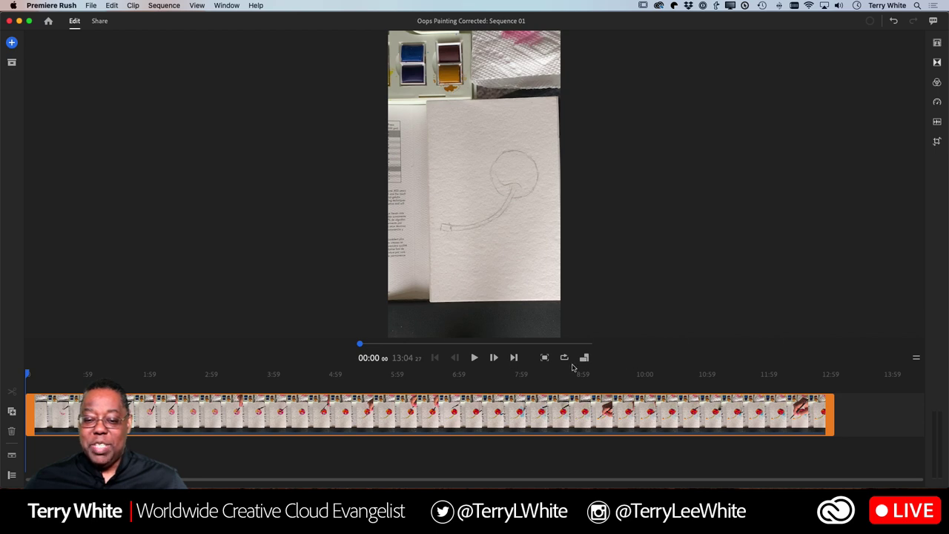
# Step: Change the sequence orientation to Landscape
pyautogui.moveTo(361, 344)
pyautogui.mouseDown()
pyautogui.moveTo(561, 346)
pyautogui.moveTo(360, 346)
pyautogui.mouseUp()
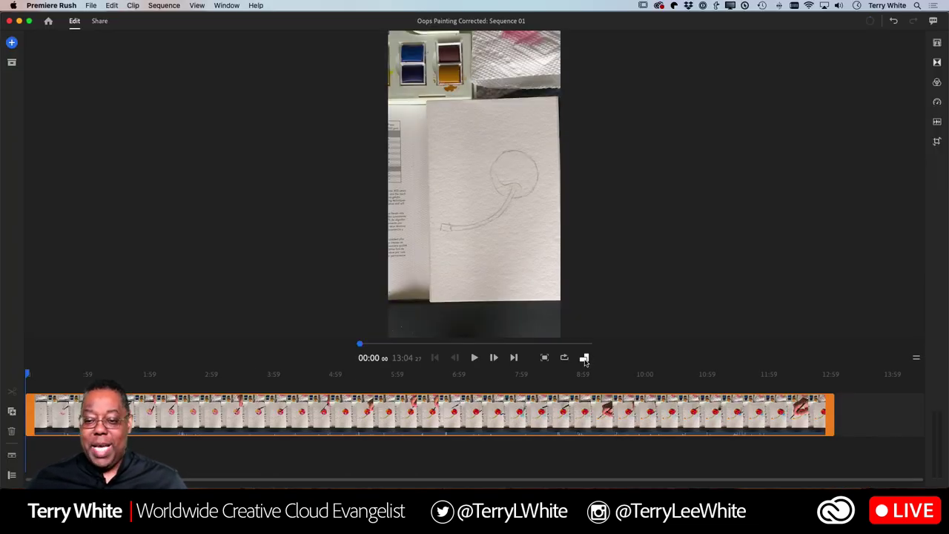
pyautogui.click(584, 358)
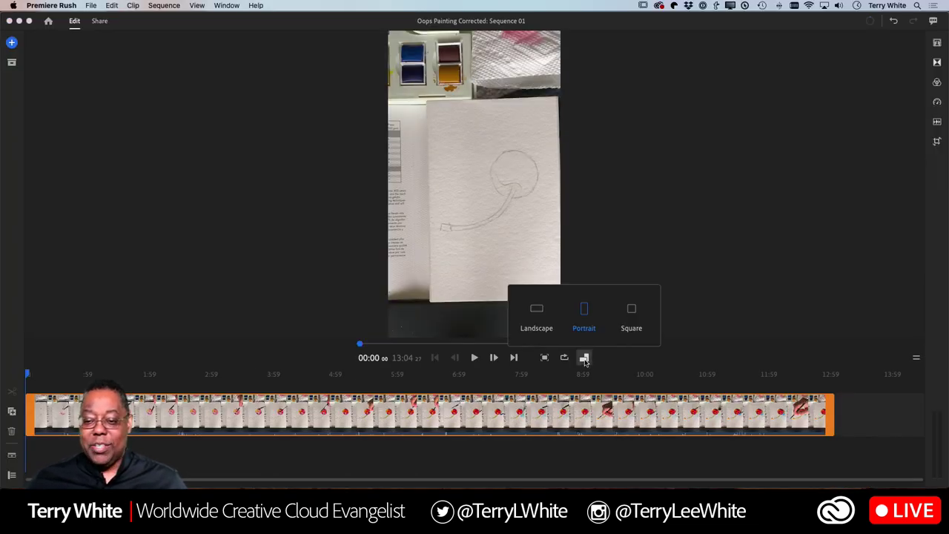
pyautogui.click(531, 331)
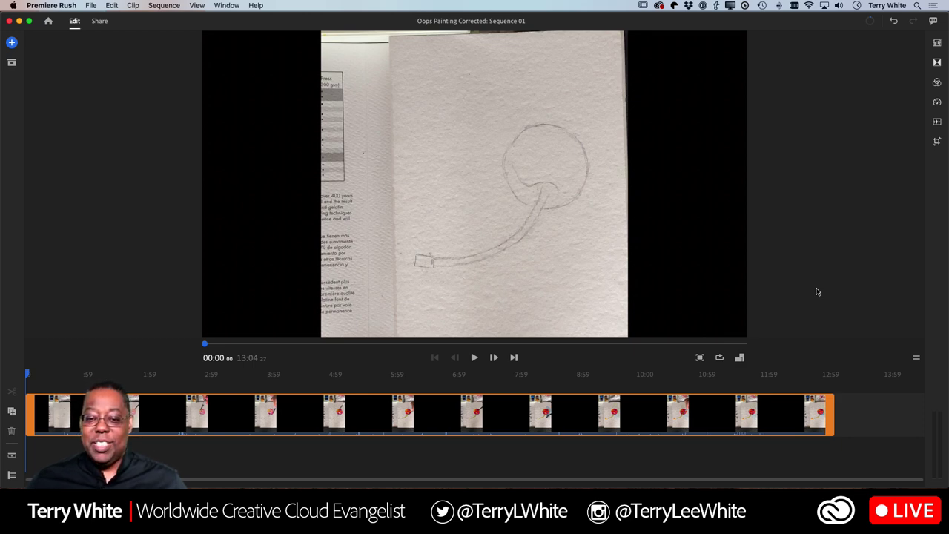
# Step: Rotate the painting clip by 90° using its transform settings
pyautogui.click(561, 254)
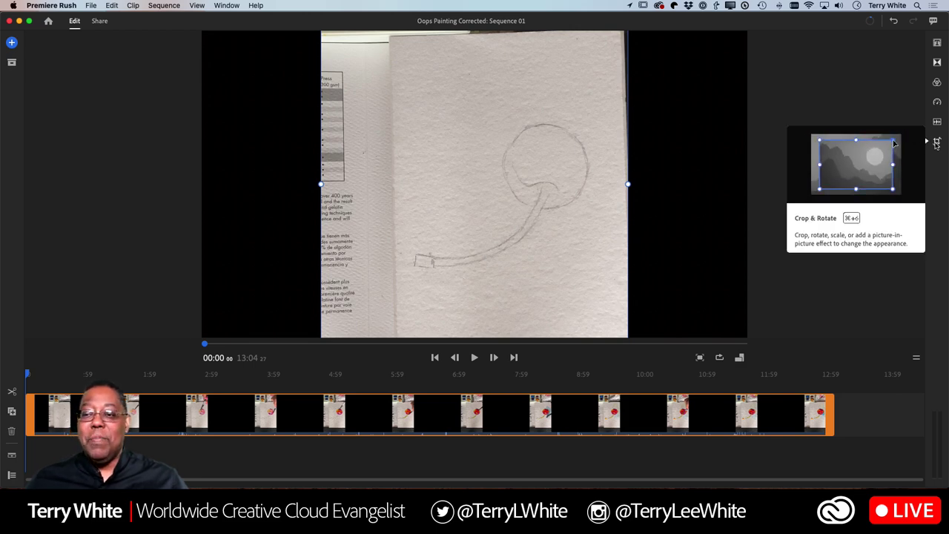
pyautogui.click(937, 144)
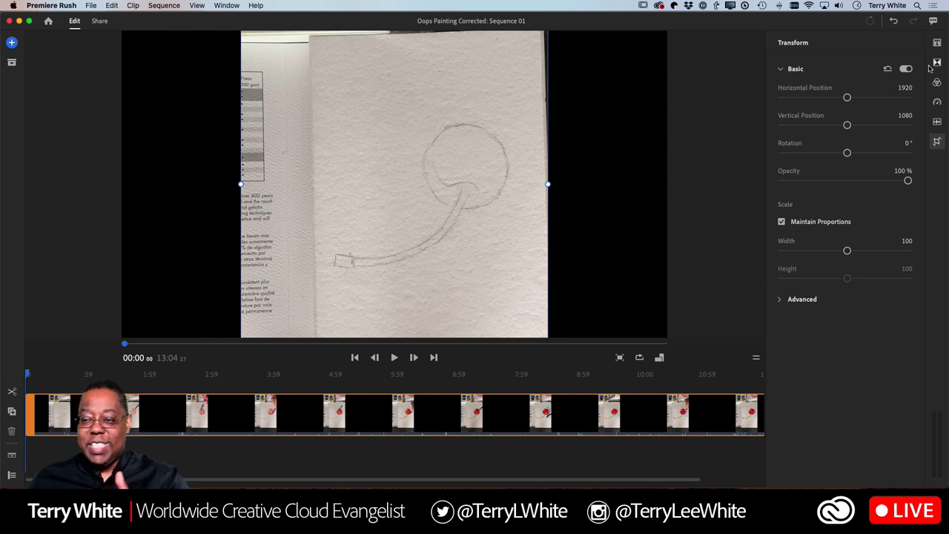
pyautogui.click(908, 142)
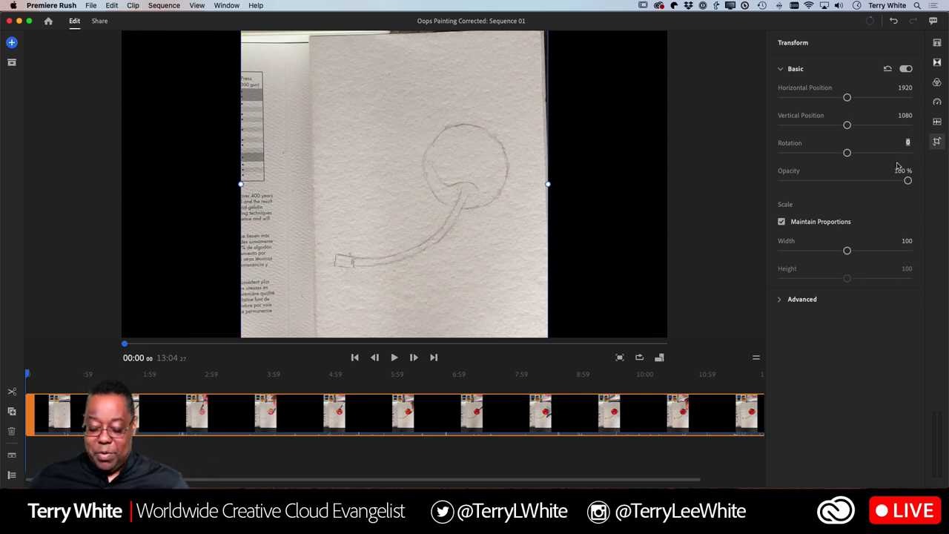
pyautogui.write('90')
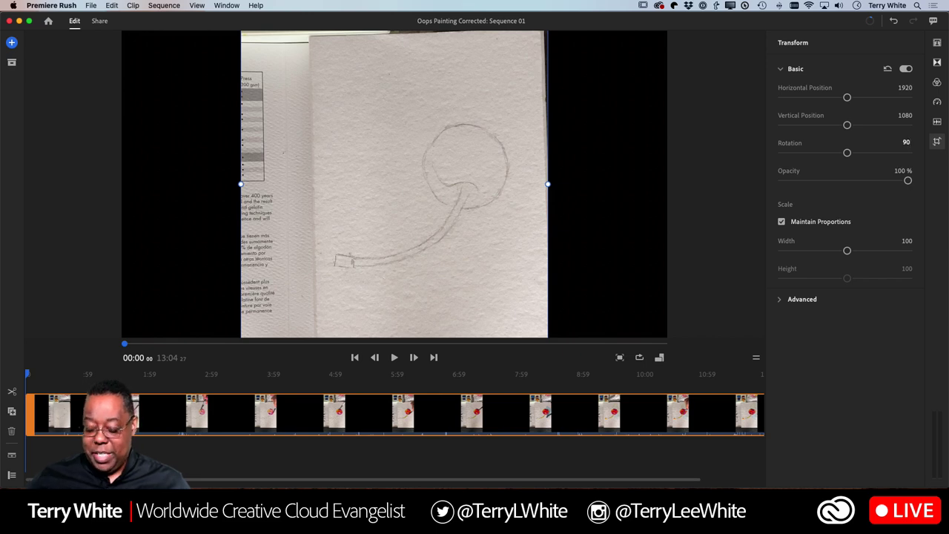
pyautogui.press('Return')
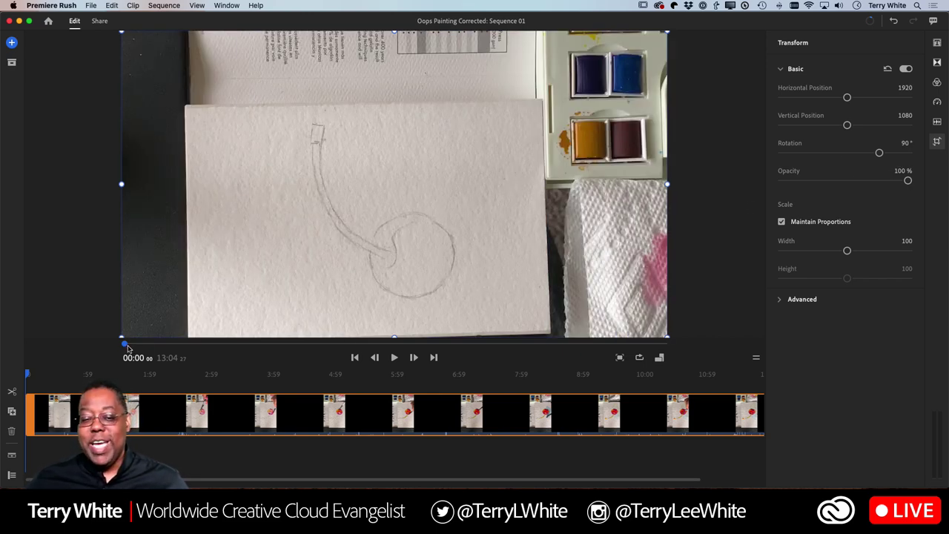
# Step: Scrub through the rotated painting clip to check its orientation, returning to the start of the sequence
pyautogui.moveTo(127, 347)
pyautogui.mouseDown()
pyautogui.moveTo(401, 349)
pyautogui.moveTo(231, 370)
pyautogui.mouseUp()
pyautogui.press('Home')
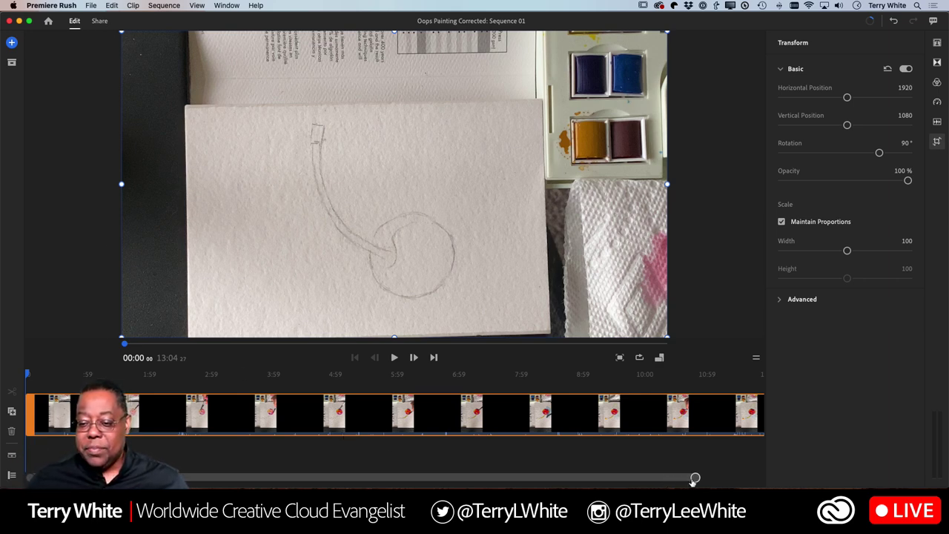
pyautogui.moveTo(696, 479); pyautogui.dragTo(711, 479)
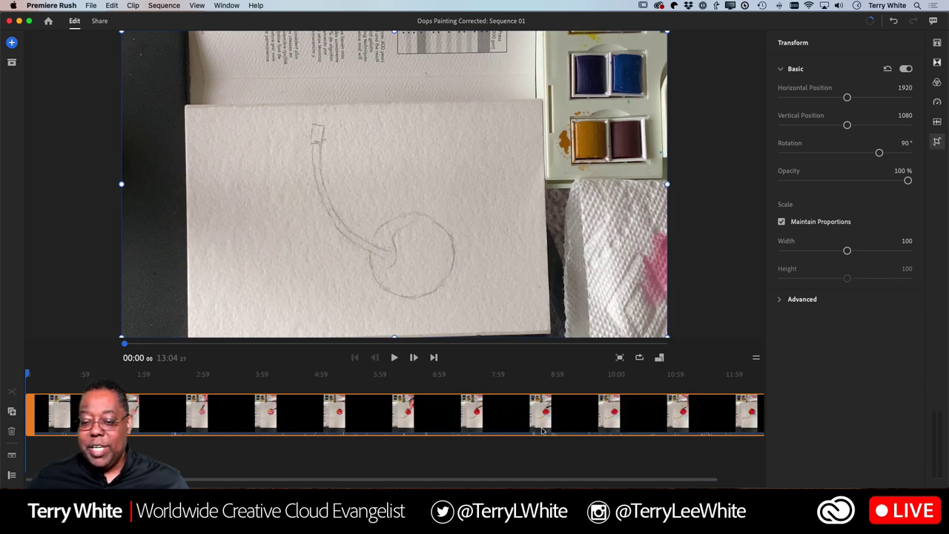
pyautogui.hscroll(3, 541, 426)
pyautogui.hscroll(-3, 536, 431)
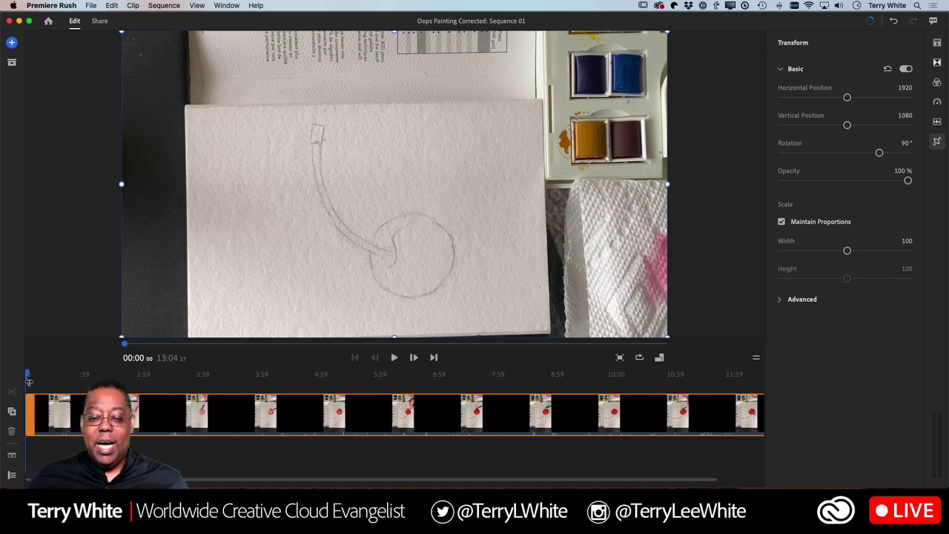
pyautogui.moveTo(28, 376)
pyautogui.mouseDown()
pyautogui.moveTo(287, 376)
pyautogui.moveTo(26, 375)
pyautogui.mouseUp()
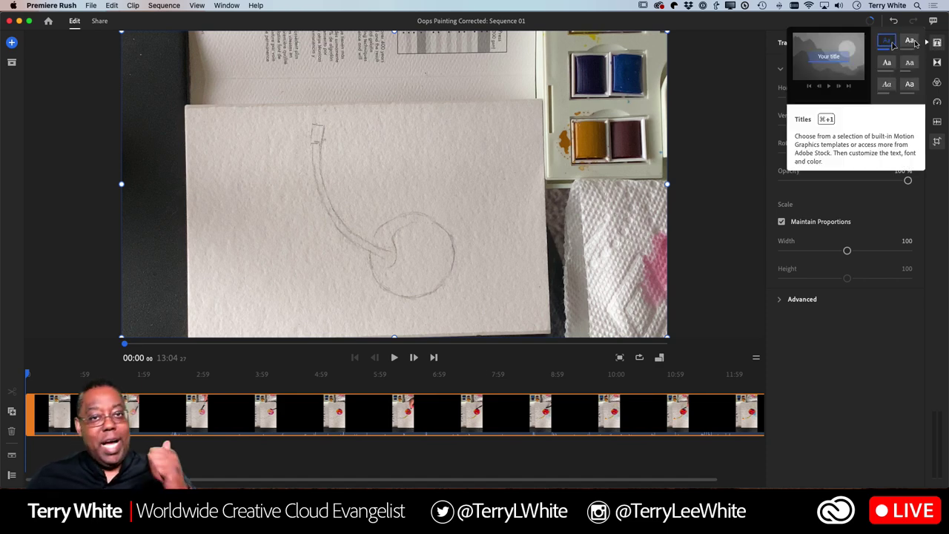
# Step: Search the additional title templates for "paint"
pyautogui.click(915, 44)
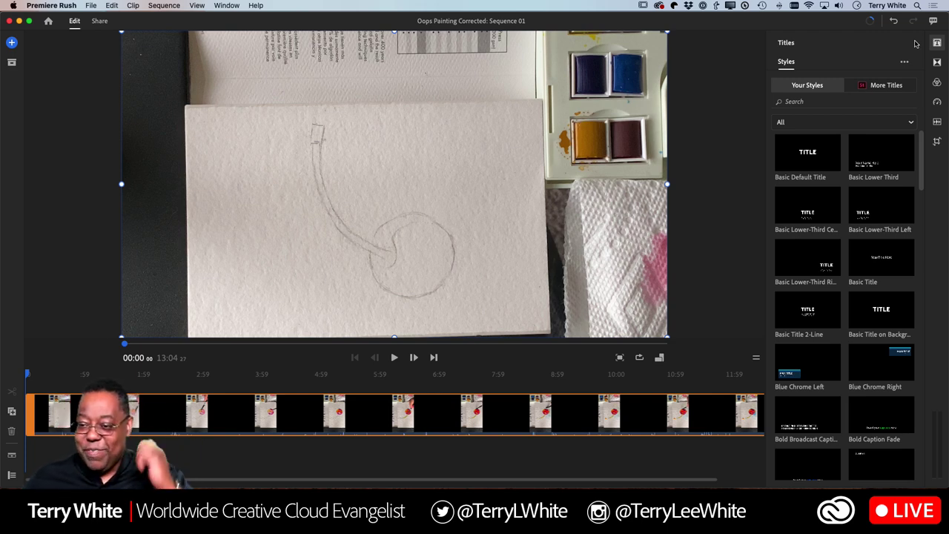
pyautogui.click(884, 88)
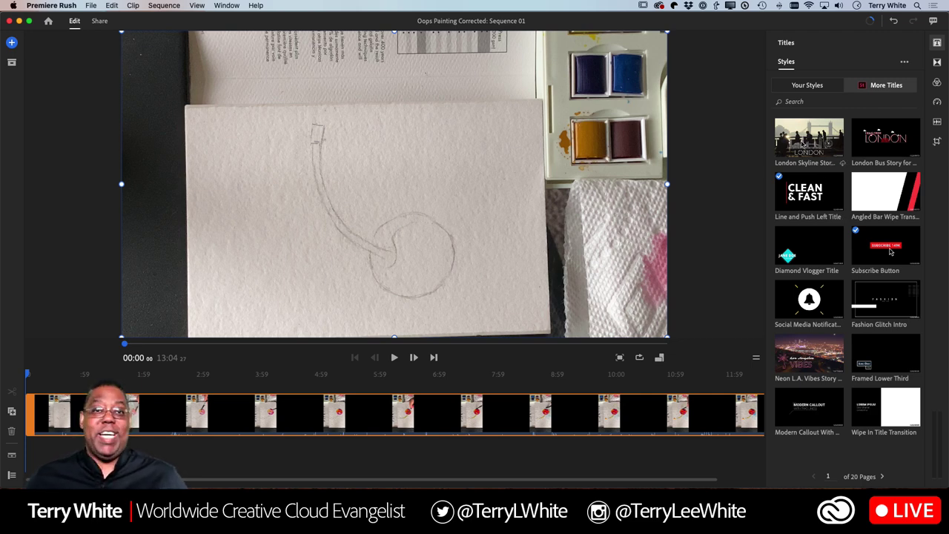
pyautogui.click(794, 103)
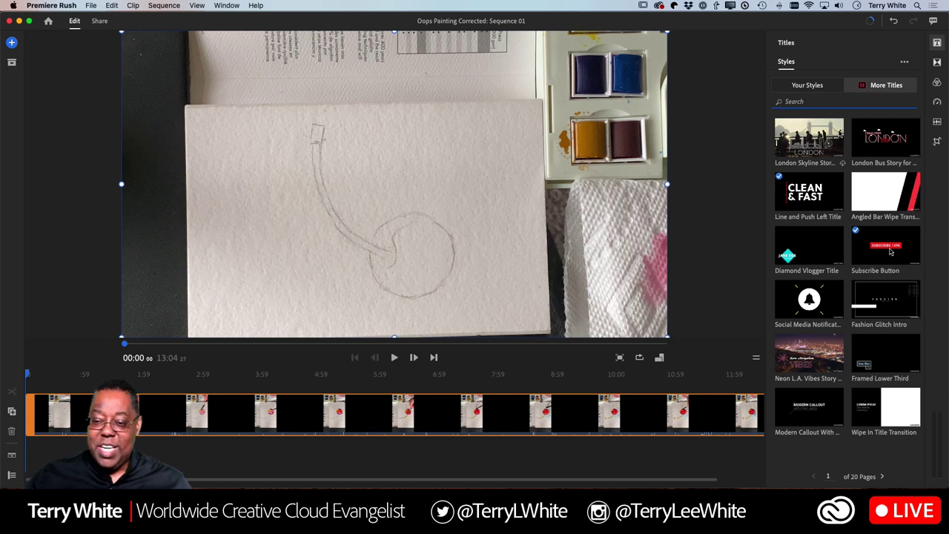
pyautogui.write('j')
pyautogui.press('BackSpace')
pyautogui.write('paint')
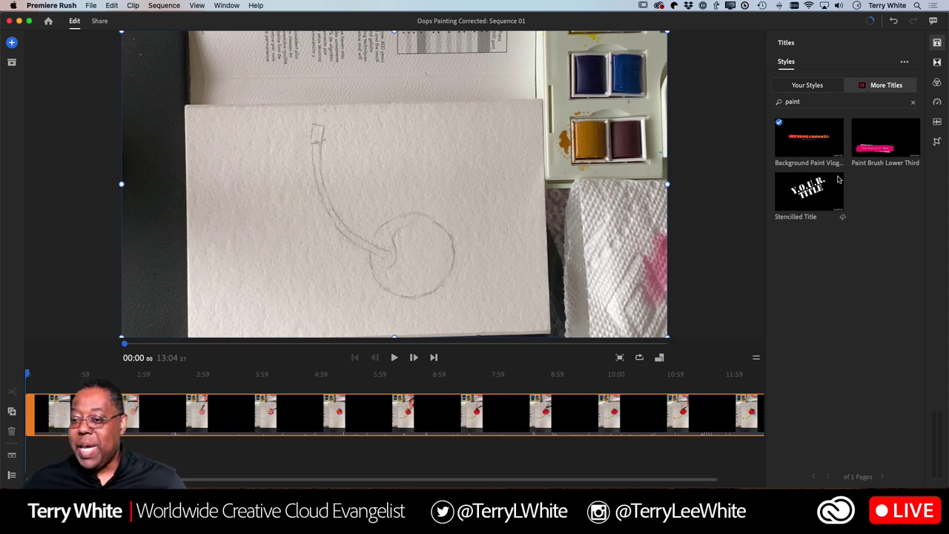
# Step: Insert the Background Paint Vlog title template at the start of the sequence, ahead of the painting clip
pyautogui.click(807, 144)
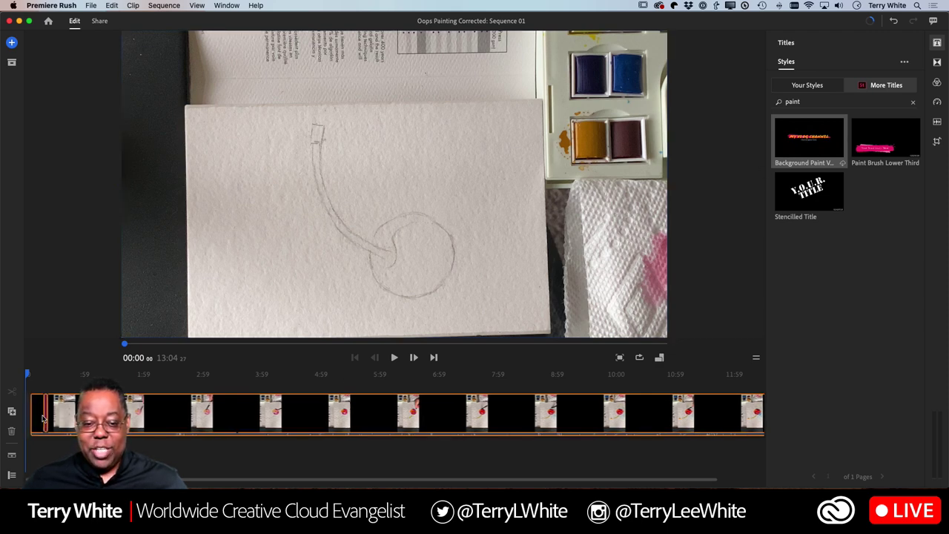
pyautogui.moveTo(32, 415); pyautogui.dragTo(23, 418)
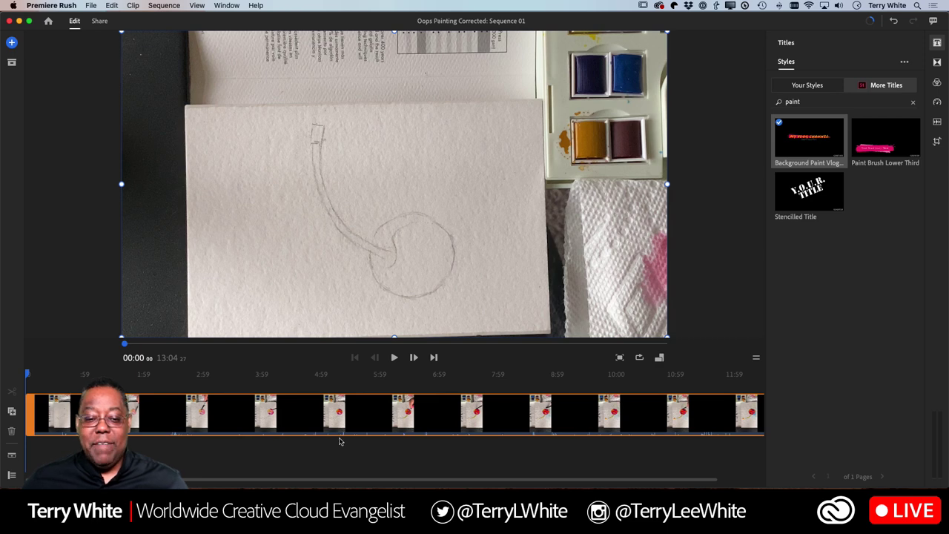
pyautogui.click(323, 456)
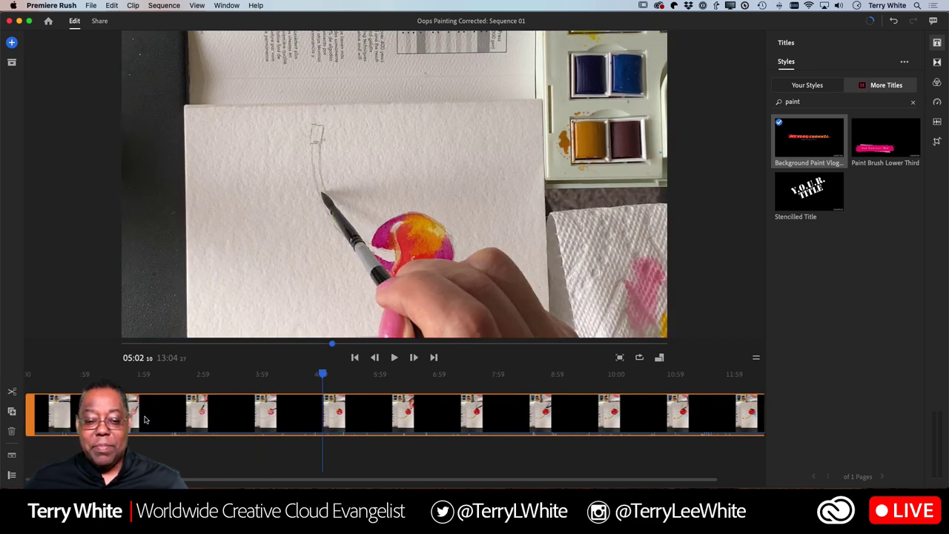
pyautogui.moveTo(320, 375)
pyautogui.mouseDown()
pyautogui.moveTo(34, 385)
pyautogui.moveTo(21, 411)
pyautogui.mouseUp()
pyautogui.press('space')
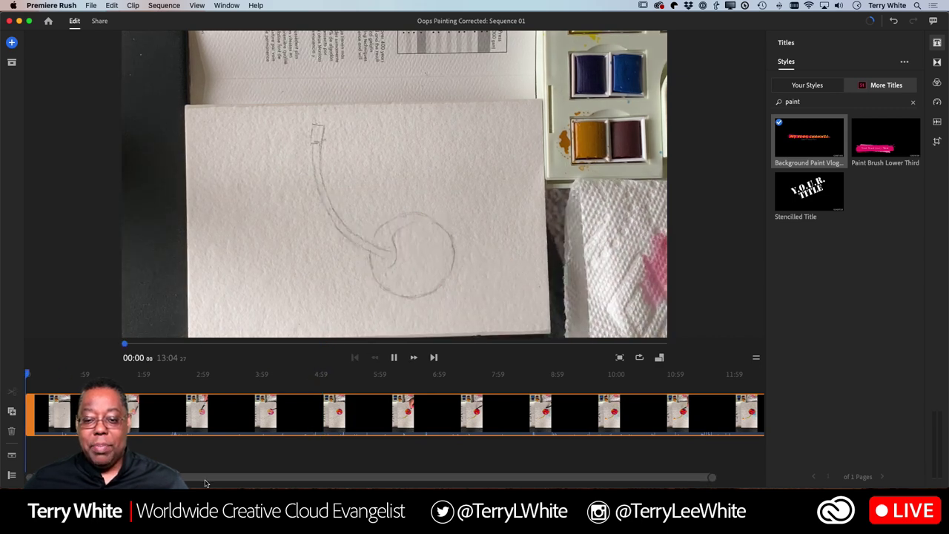
pyautogui.press('space')
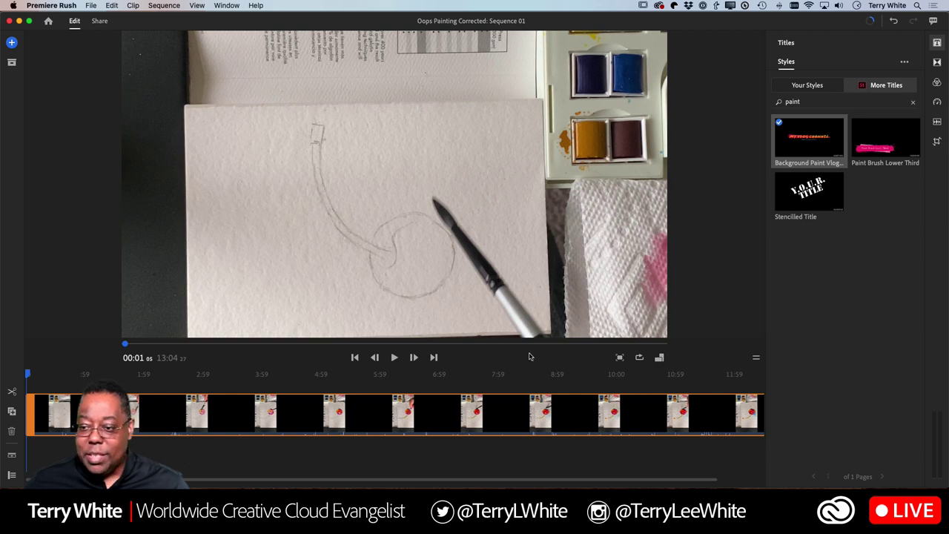
pyautogui.moveTo(805, 145)
pyautogui.mouseDown()
pyautogui.moveTo(561, 280)
pyautogui.moveTo(192, 421)
pyautogui.moveTo(26, 428)
pyautogui.mouseUp()
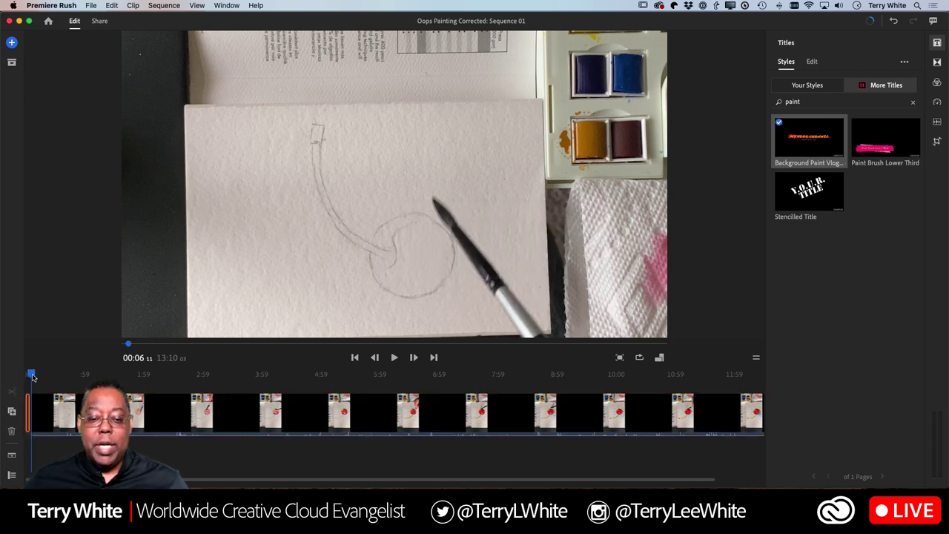
# Step: Play the sequence from the beginning to preview the inserted title leading into the painting footage
pyautogui.moveTo(32, 377); pyautogui.dragTo(22, 377)
pyautogui.press('space')
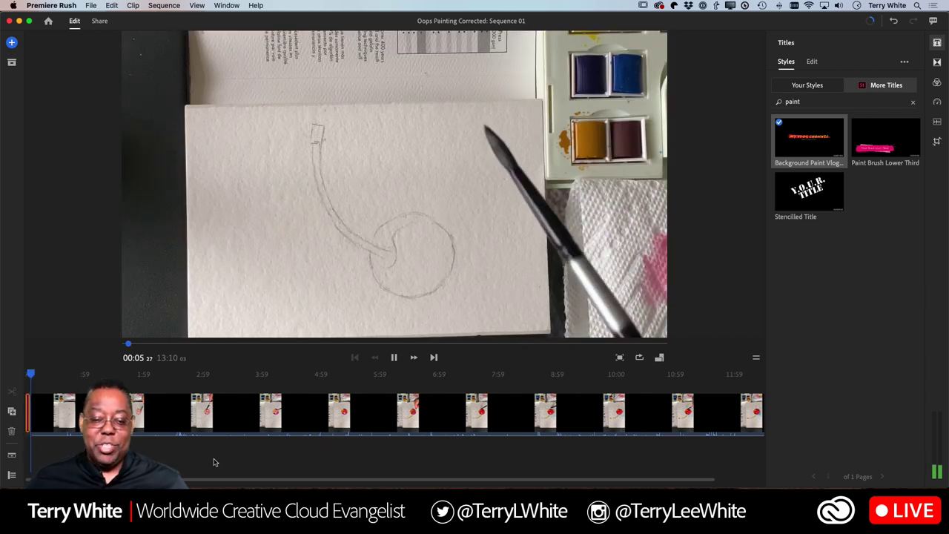
pyautogui.press('space')
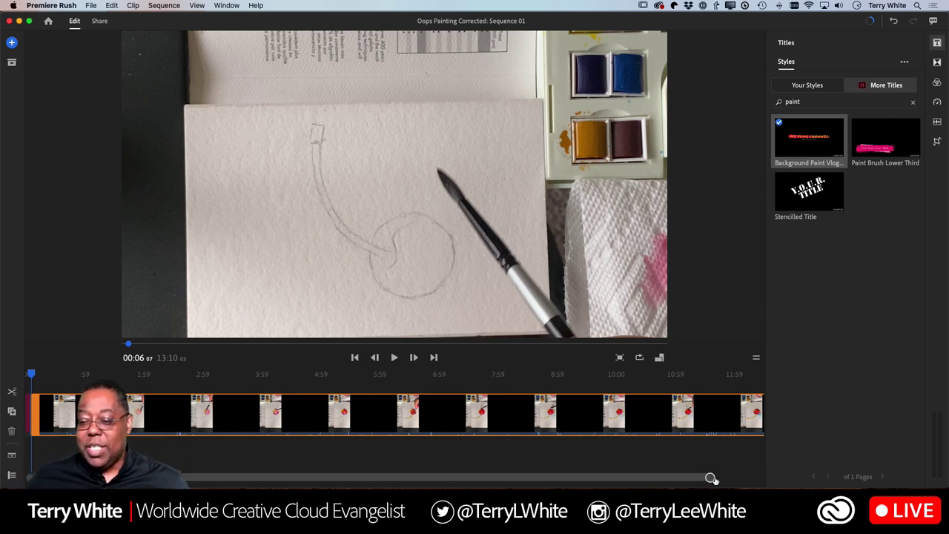
# Step: Select the title clip and open the text properties of its My Vlog Channel heading
pyautogui.moveTo(711, 478); pyautogui.dragTo(503, 487)
pyautogui.moveTo(366, 479); pyautogui.dragTo(257, 480)
pyautogui.click(201, 404)
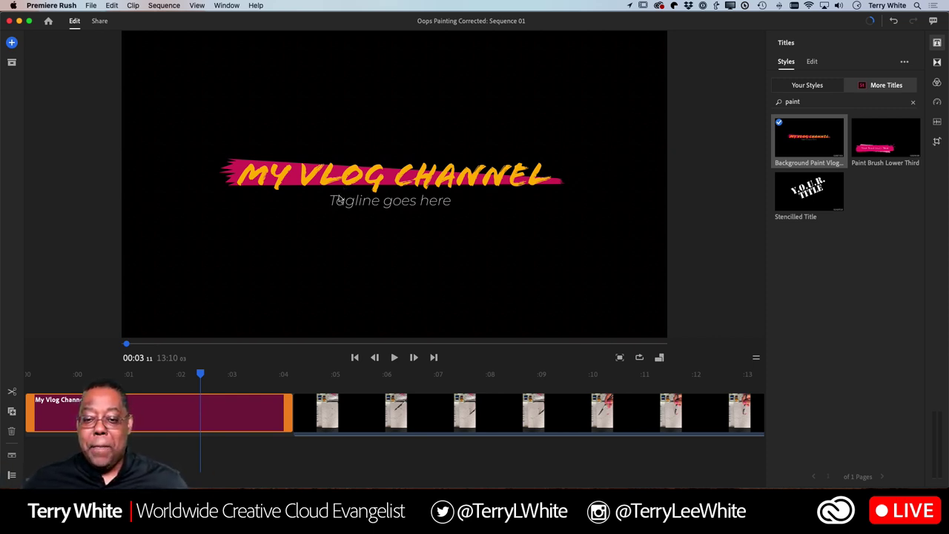
pyautogui.click(812, 62)
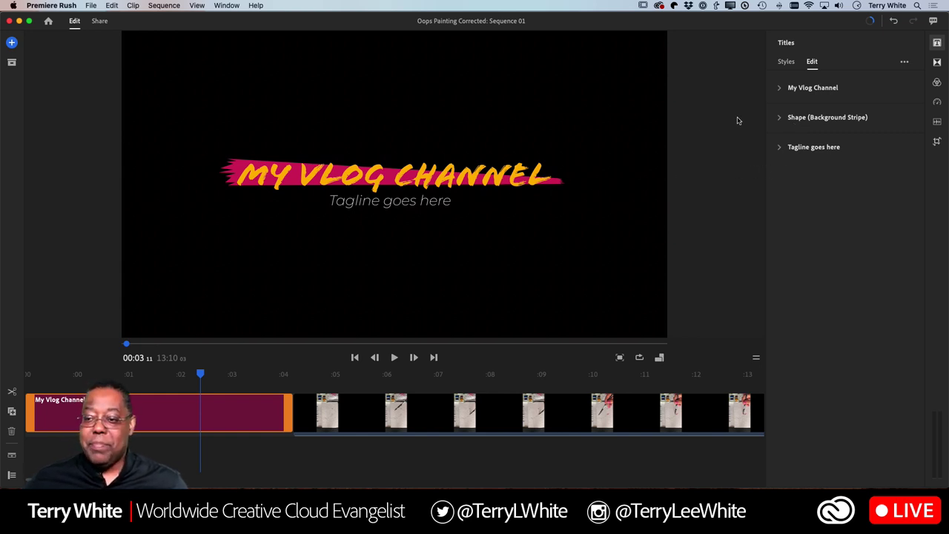
pyautogui.click(784, 90)
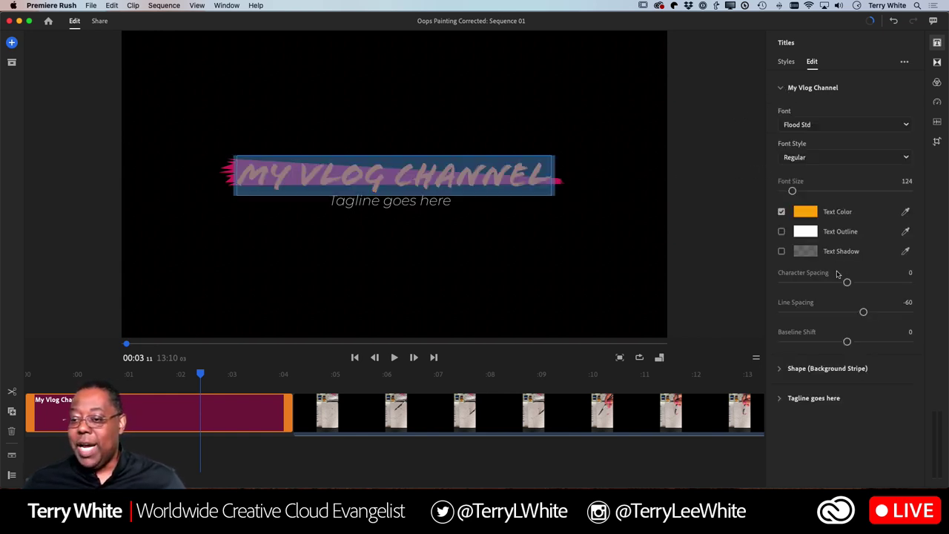
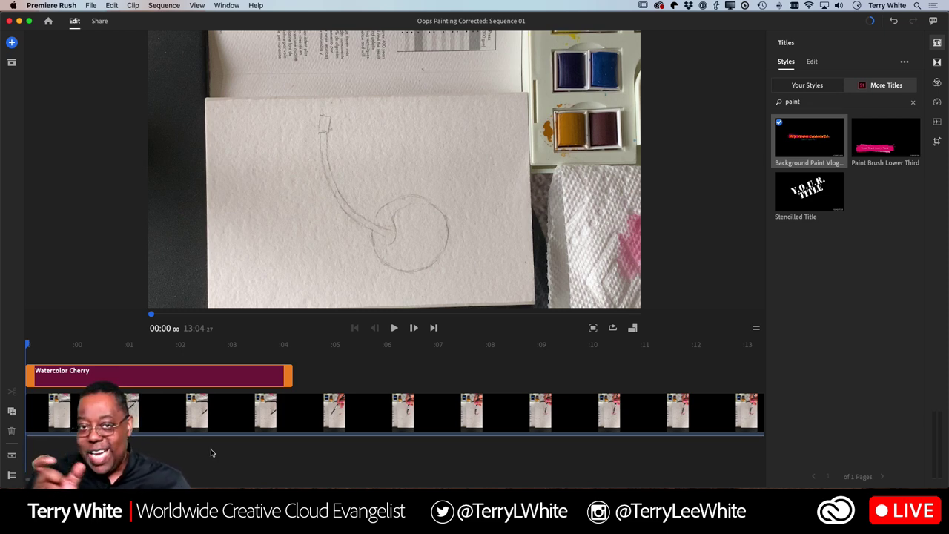
# Step: Play the opening of the sequence to preview the Watercolor Cherry title over the painting footage
pyautogui.press('space')
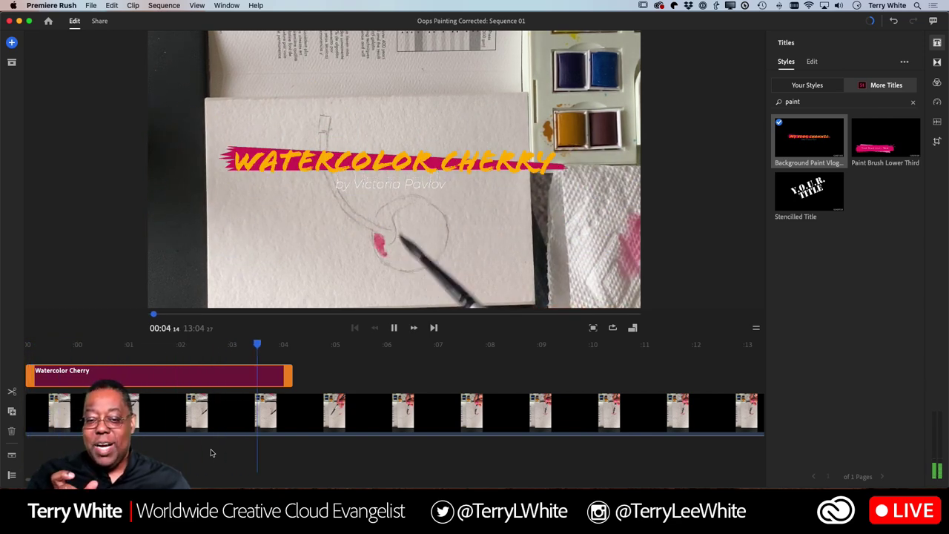
pyautogui.press('space')
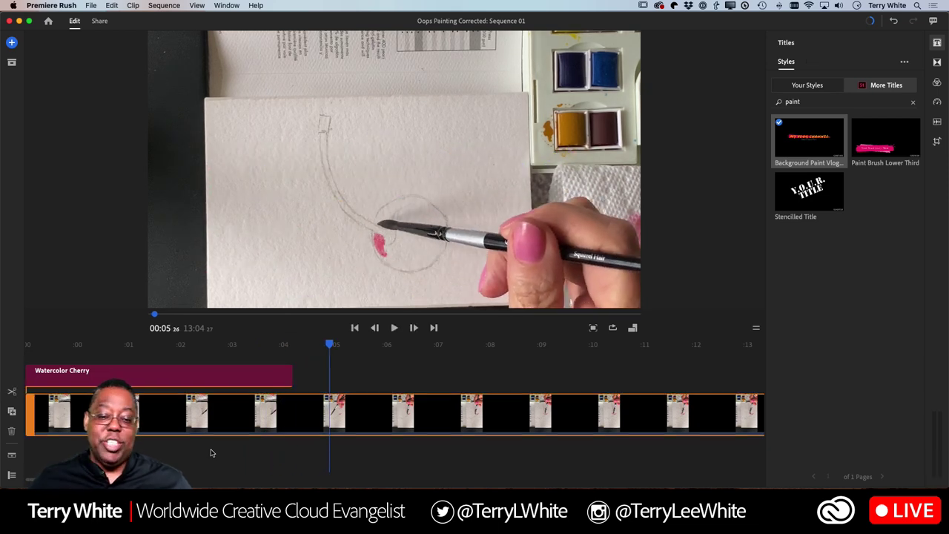
# Step: Change the text color of the title's byline to red (F90909)
pyautogui.click(158, 376)
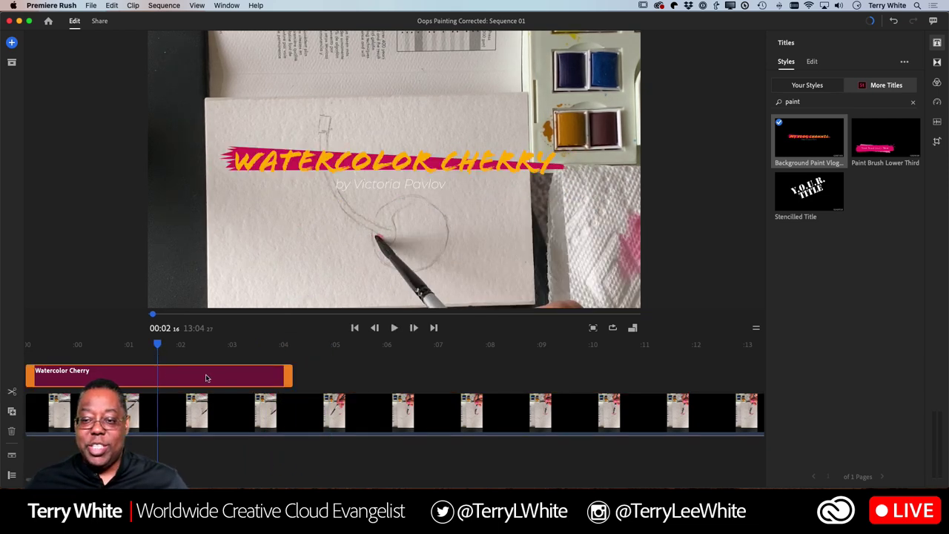
pyautogui.click(813, 62)
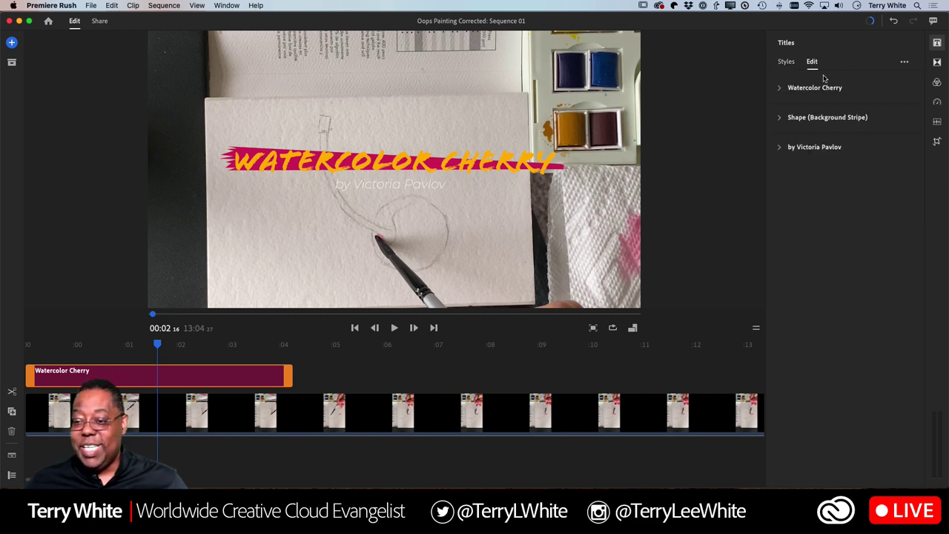
pyautogui.click(779, 148)
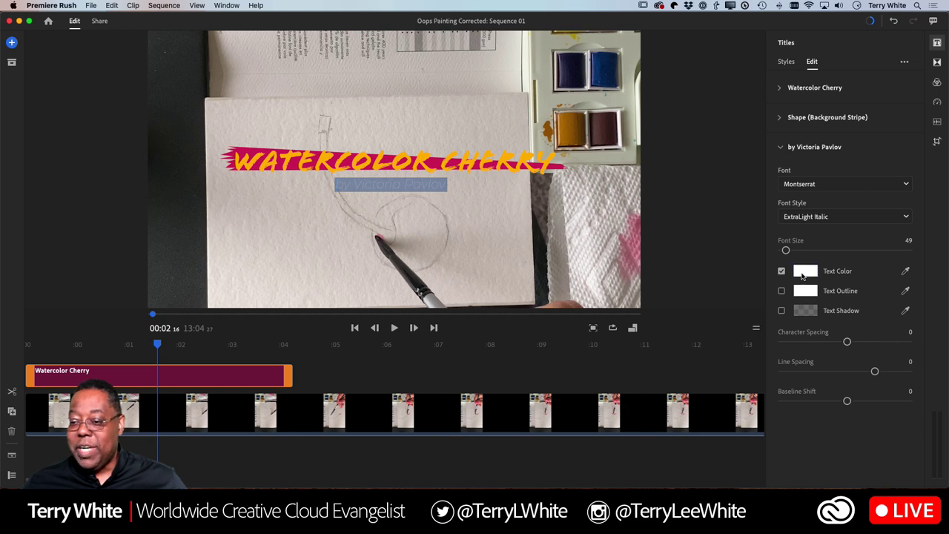
pyautogui.click(805, 272)
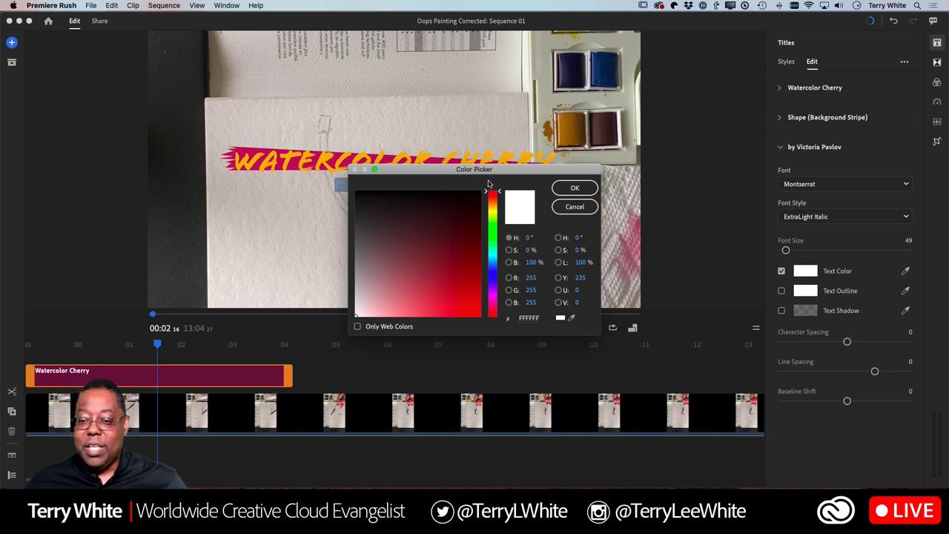
pyautogui.moveTo(492, 176); pyautogui.dragTo(505, 238)
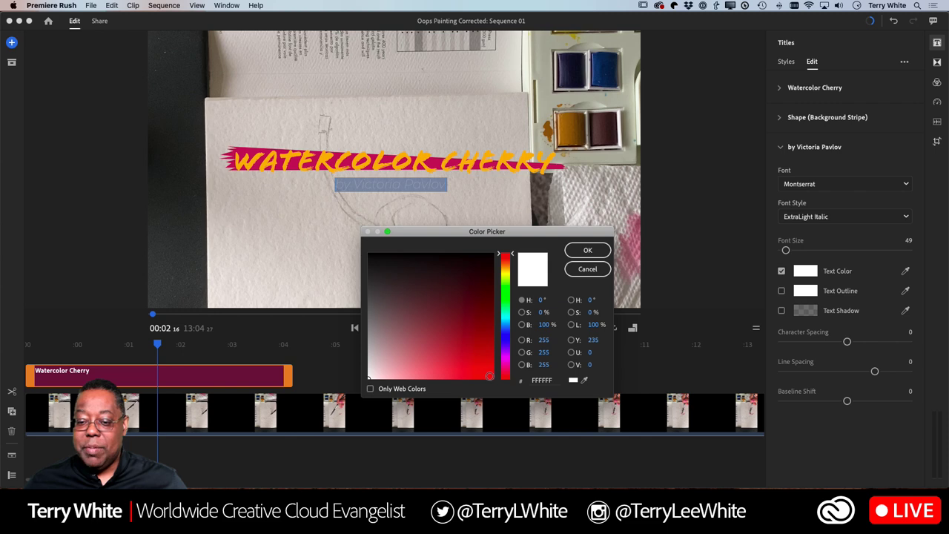
pyautogui.click(489, 375)
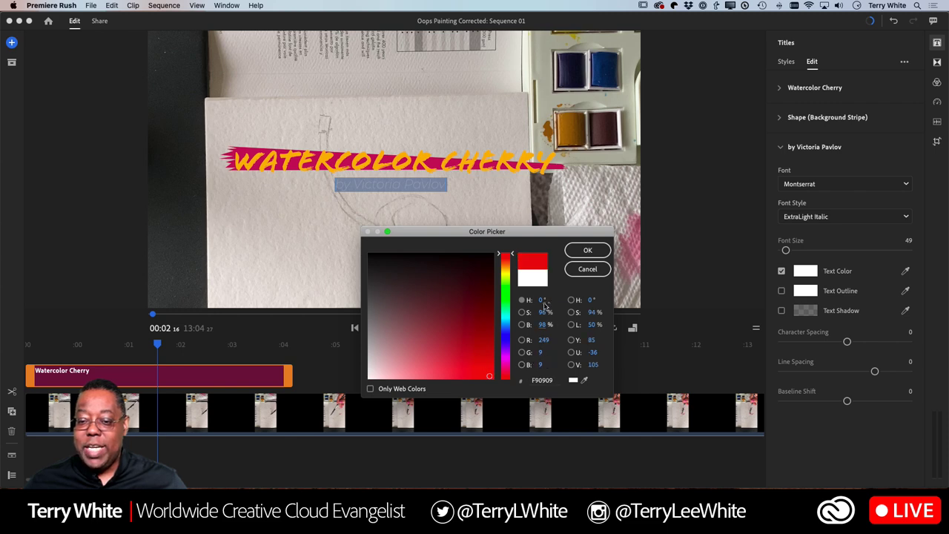
pyautogui.click(587, 250)
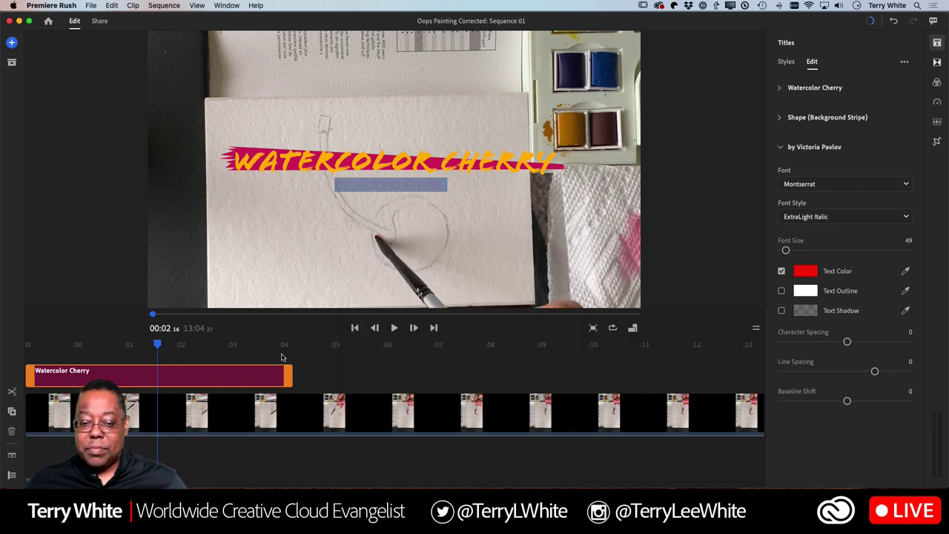
# Step: Return to the start of the sequence and play it to check the title with its red byline
pyautogui.moveTo(157, 345); pyautogui.dragTo(1, 350)
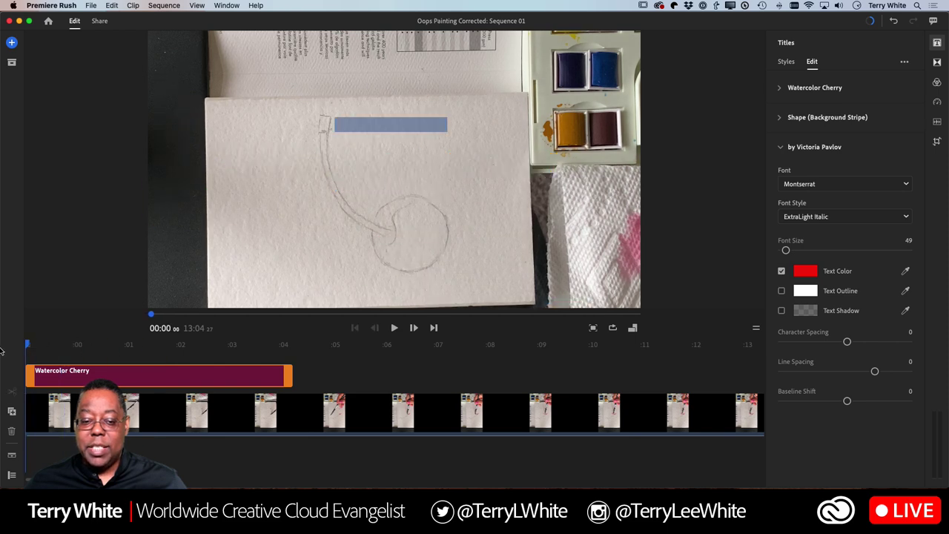
pyautogui.click(371, 381)
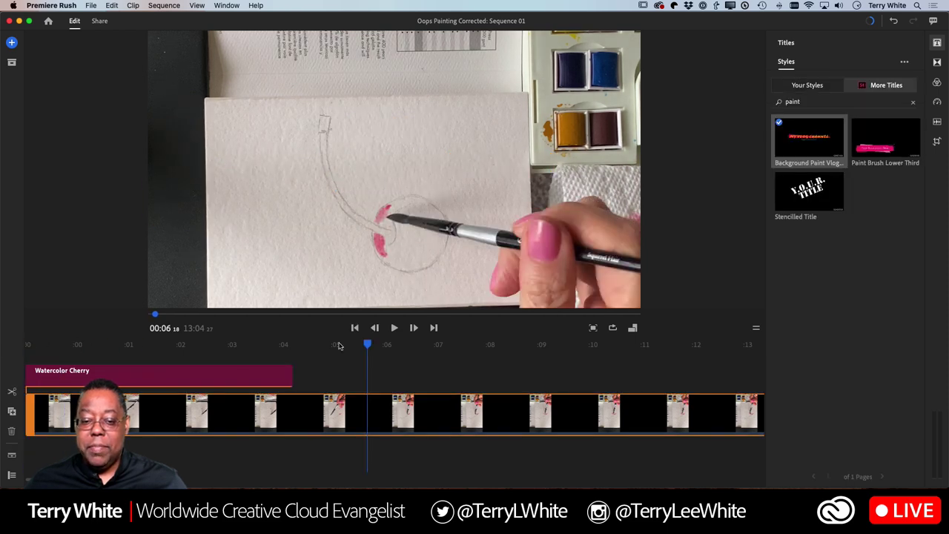
pyautogui.moveTo(367, 344); pyautogui.dragTo(27, 345)
pyautogui.click(157, 144)
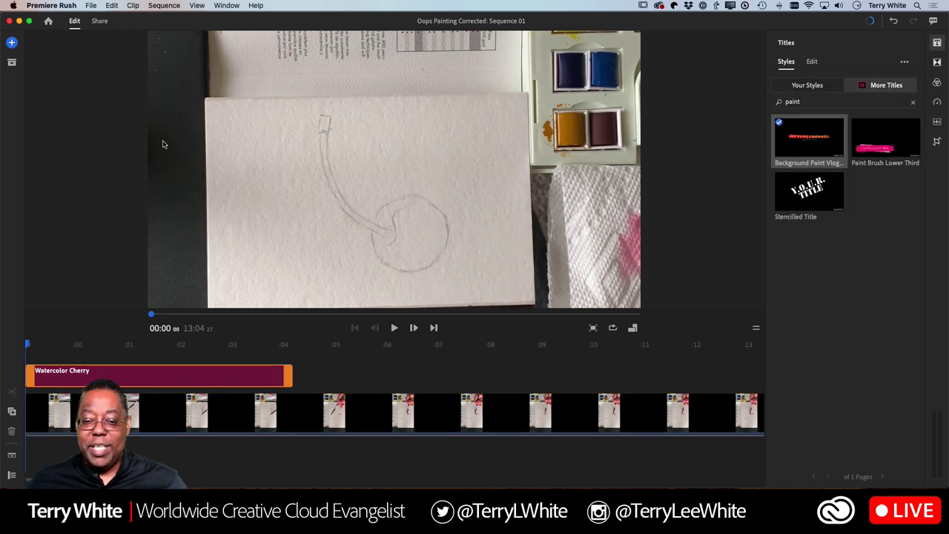
pyautogui.press('space')
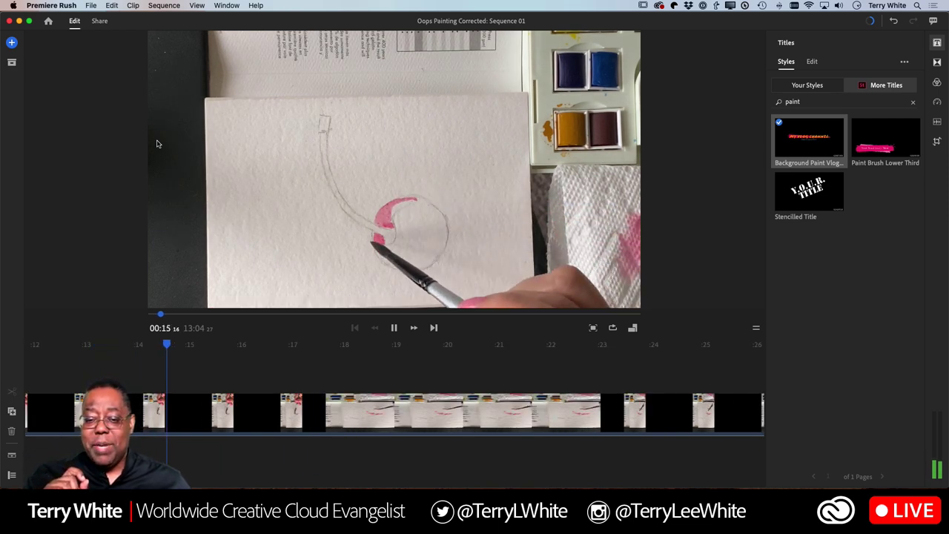
pyautogui.press('space')
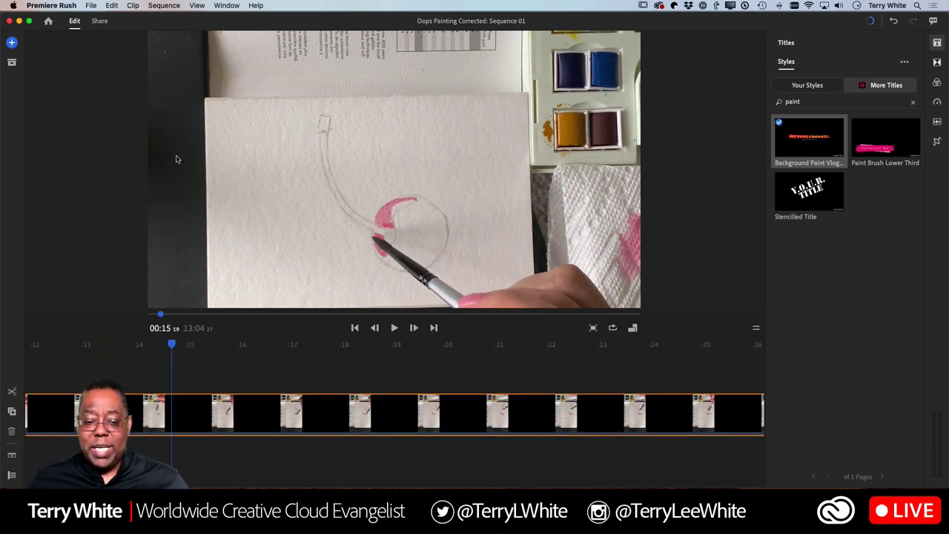
# Step: Split the painting clip at 00:11:15, after the title ends
pyautogui.moveTo(175, 347); pyautogui.dragTo(77, 357)
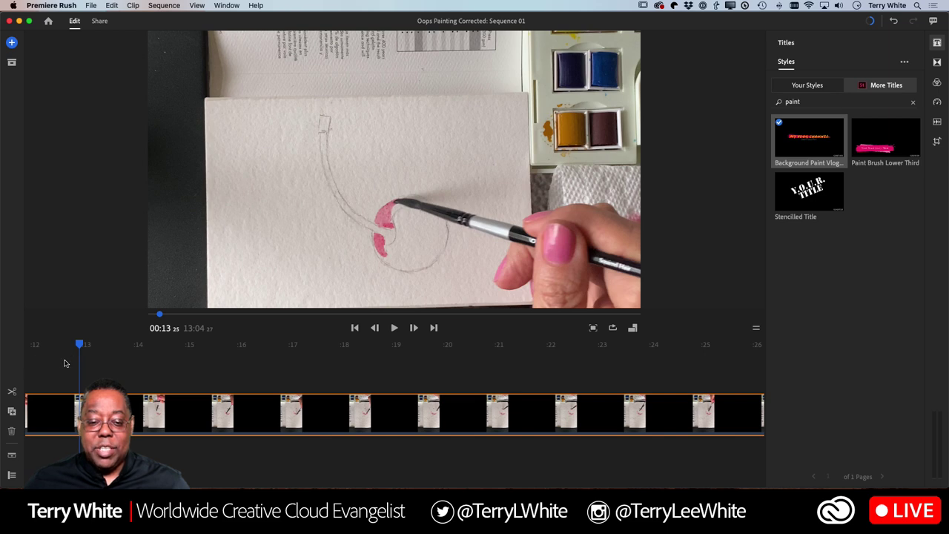
pyautogui.hscroll(-10, 65, 363)
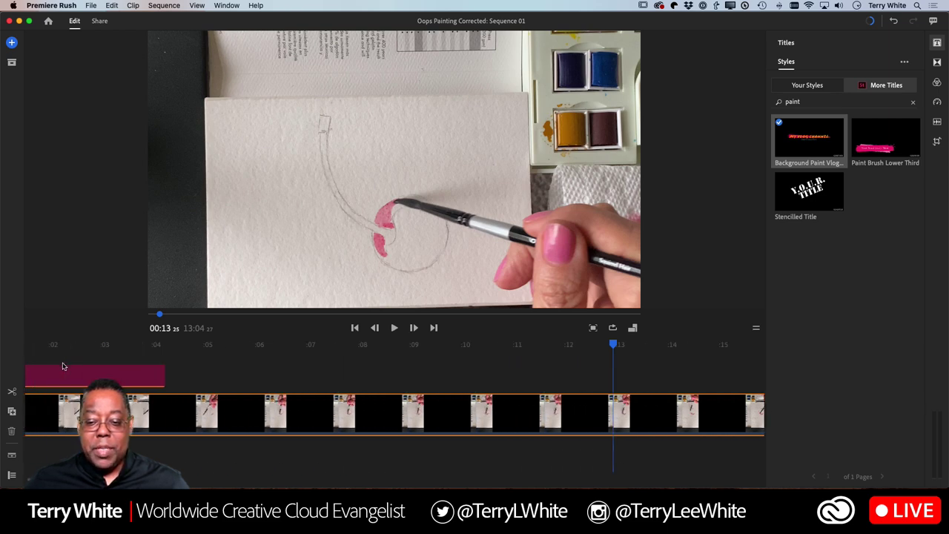
pyautogui.hscroll(3, 63, 366)
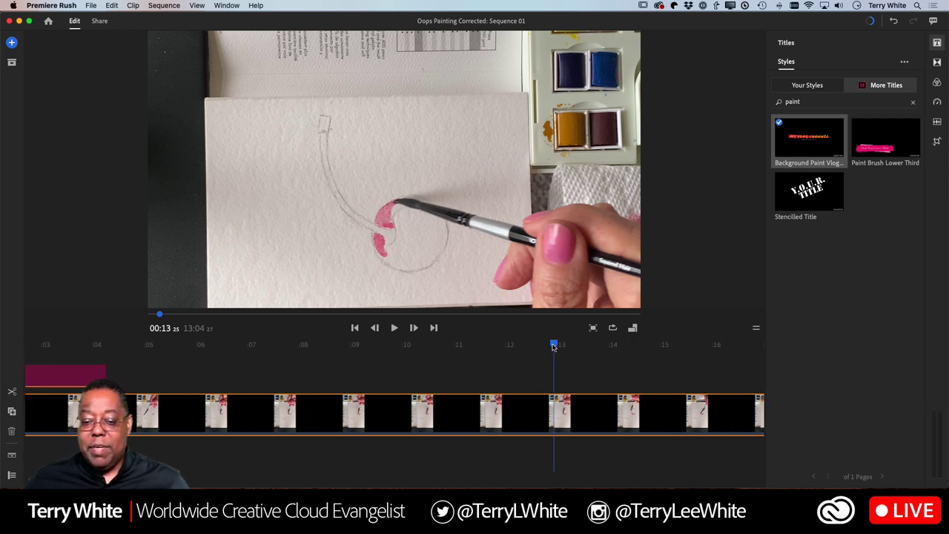
pyautogui.moveTo(553, 346); pyautogui.dragTo(452, 356)
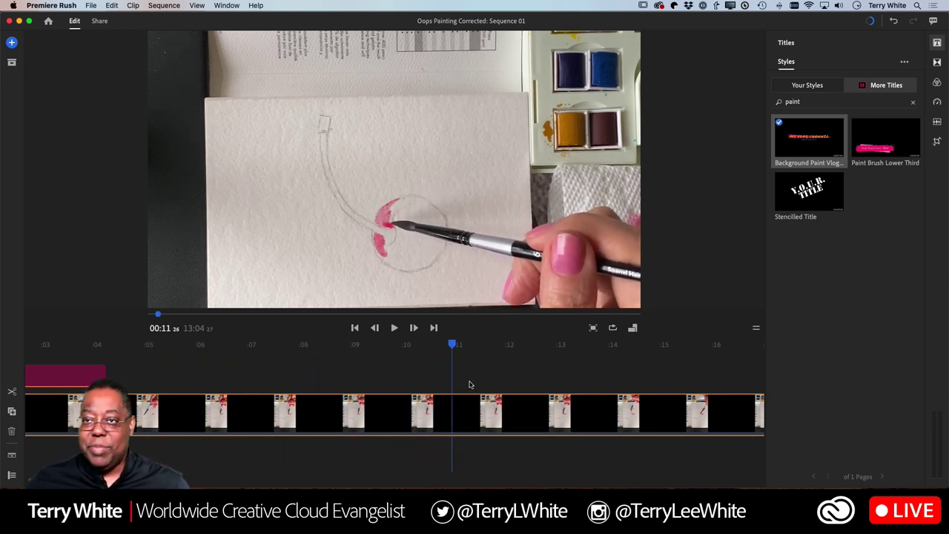
pyautogui.click(304, 427)
pyautogui.moveTo(310, 356); pyautogui.dragTo(433, 360)
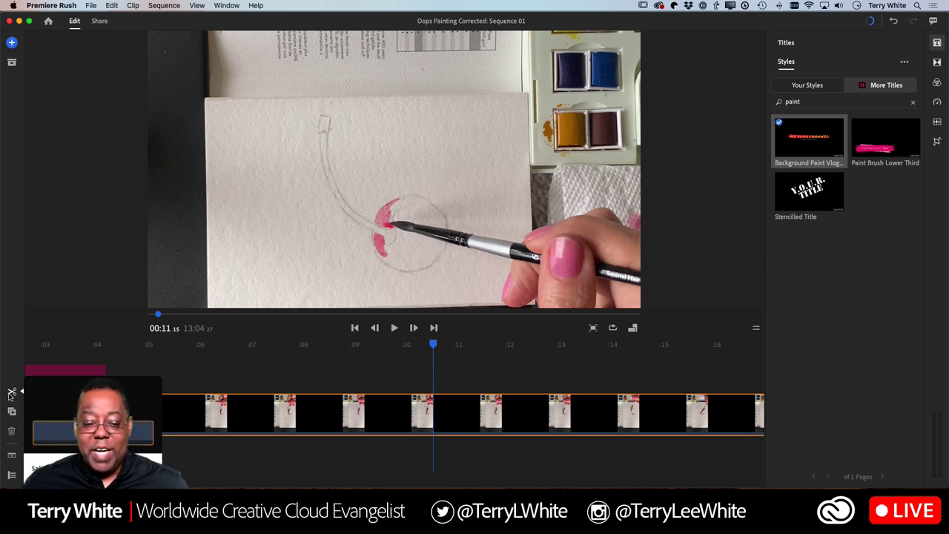
pyautogui.click(12, 393)
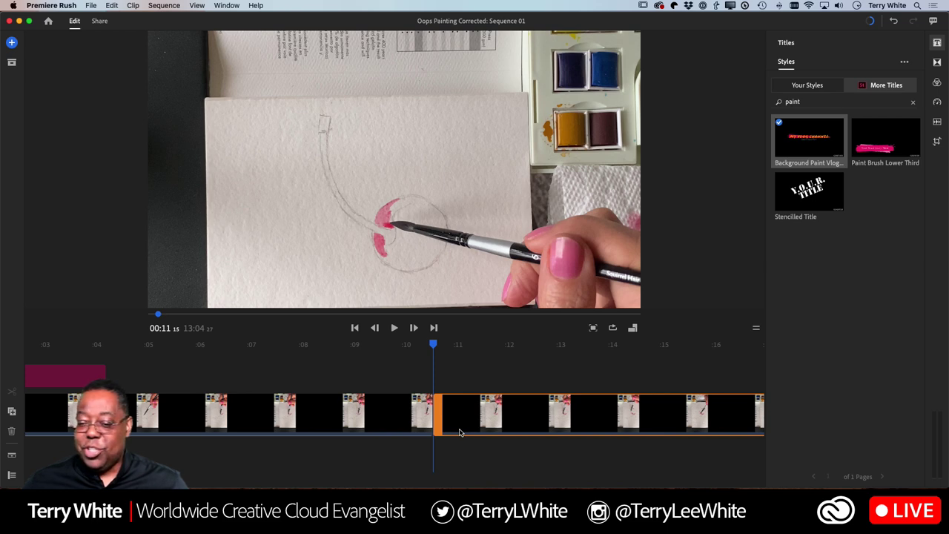
# Step: Split the remaining painting footage again at 00:20:15 to isolate a nine-second middle segment
pyautogui.hscroll(8, 459, 415)
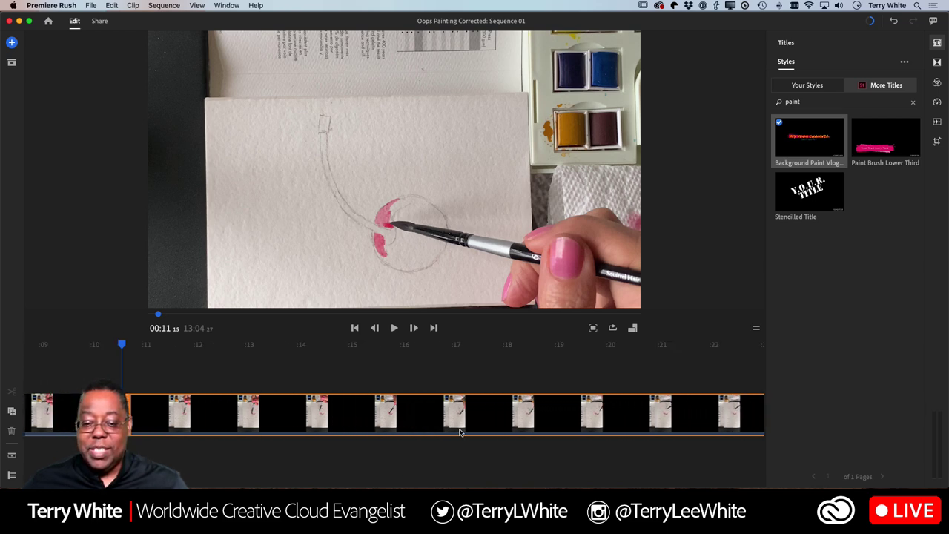
pyautogui.moveTo(109, 345); pyautogui.dragTo(575, 346)
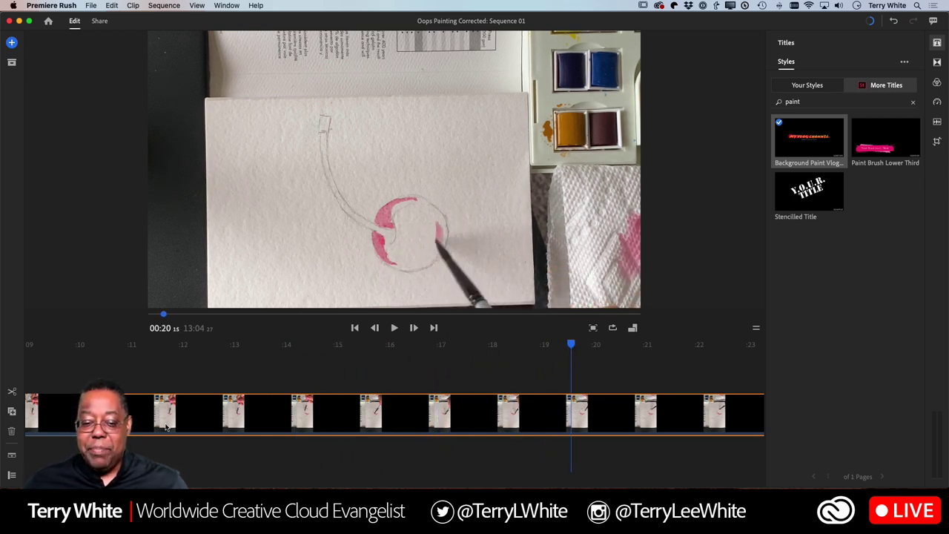
pyautogui.click(12, 390)
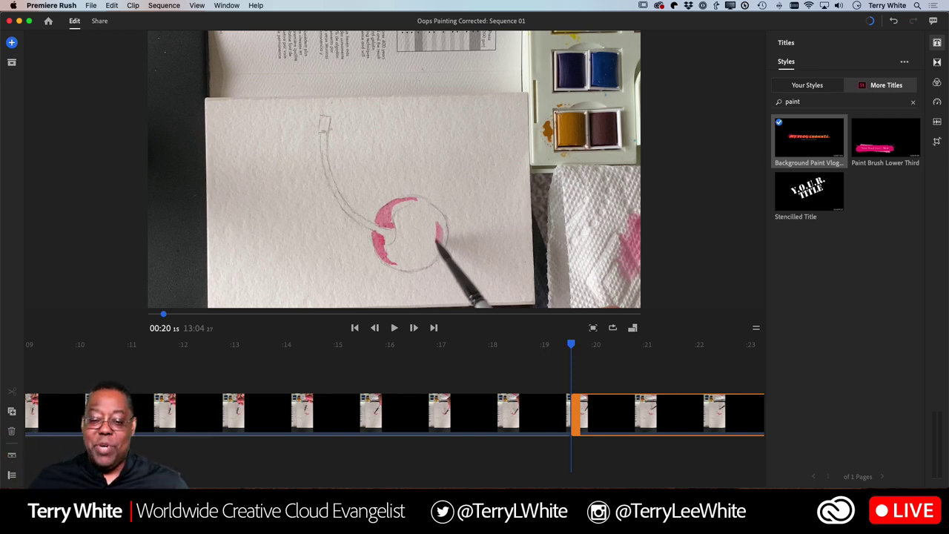
# Step: Enlarge the middle segment's picture to roughly double size and reposition it so the cherry fills the frame
pyautogui.click(245, 417)
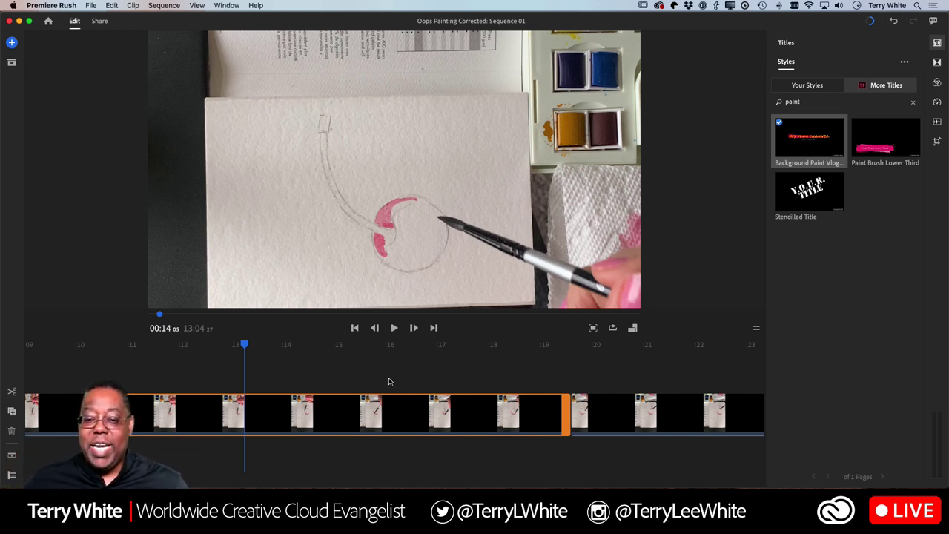
pyautogui.click(414, 269)
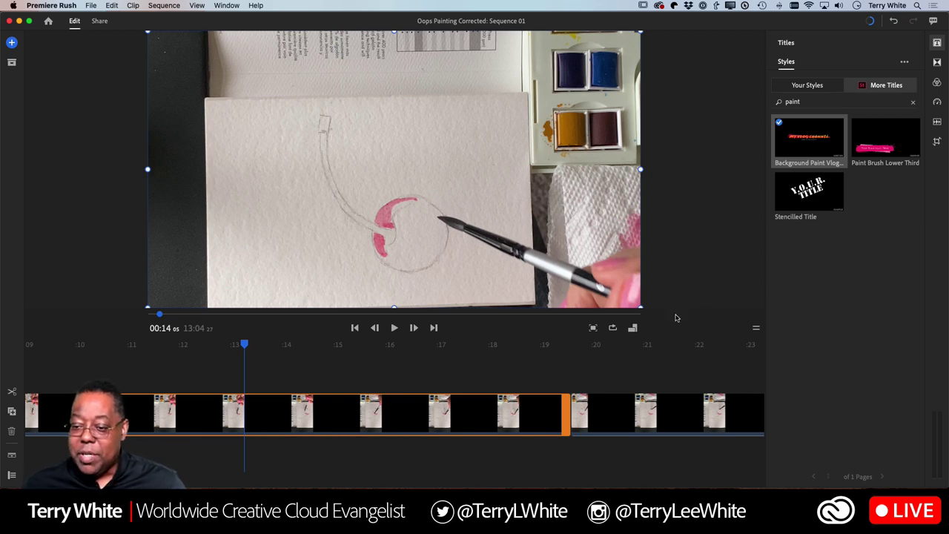
pyautogui.moveTo(640, 307); pyautogui.dragTo(912, 471)
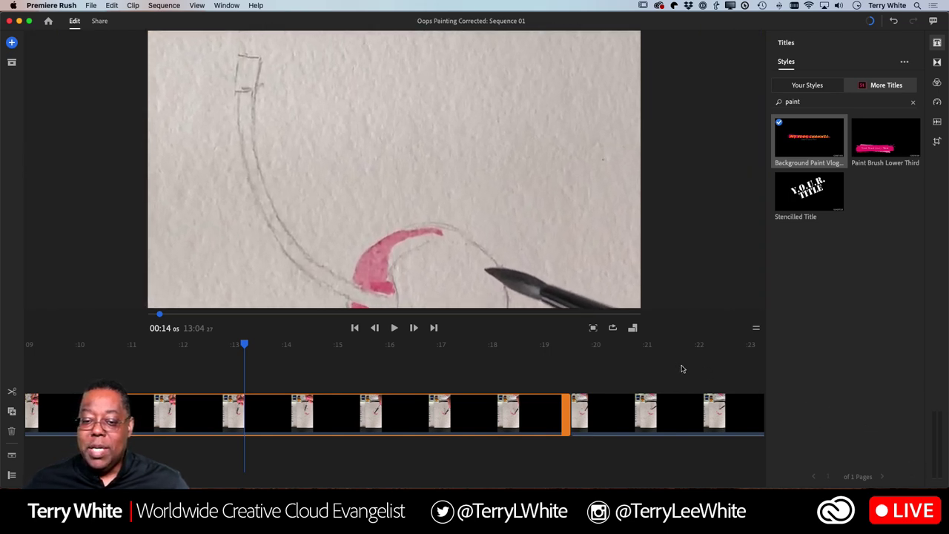
pyautogui.moveTo(396, 247)
pyautogui.mouseDown()
pyautogui.moveTo(390, 164)
pyautogui.moveTo(363, 124)
pyautogui.mouseUp()
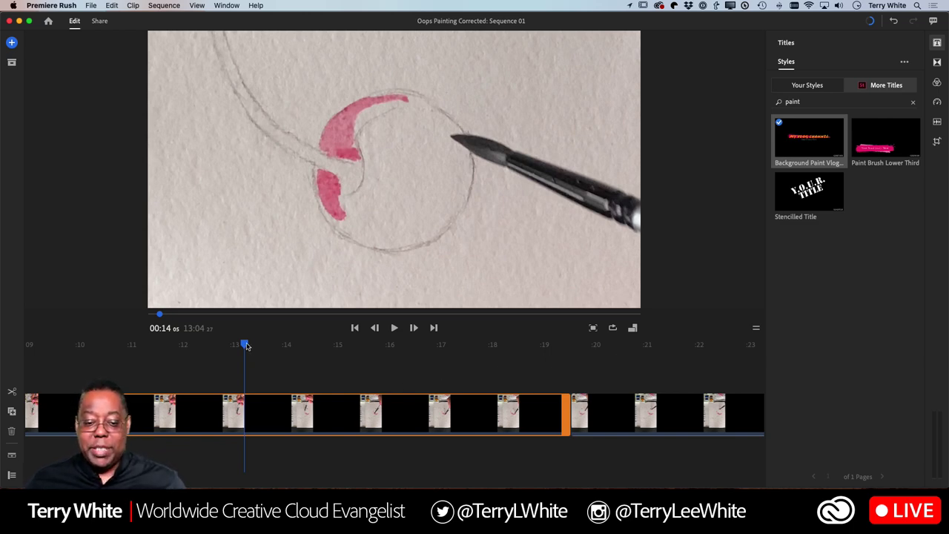
# Step: Play from just before the first cut to preview the jump from the wide shot into the close-up segment
pyautogui.moveTo(247, 346); pyautogui.dragTo(84, 346)
pyautogui.click(175, 381)
pyautogui.press('space')
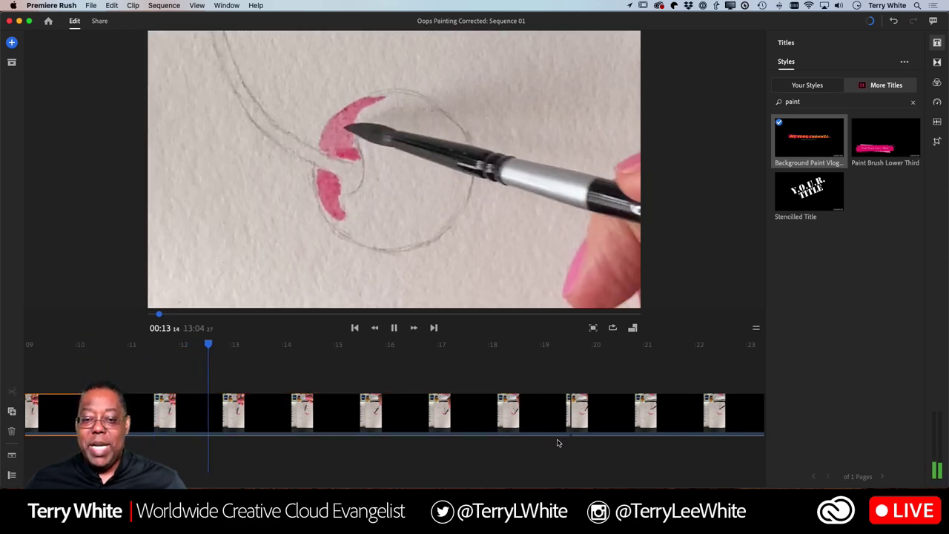
pyautogui.click(558, 441)
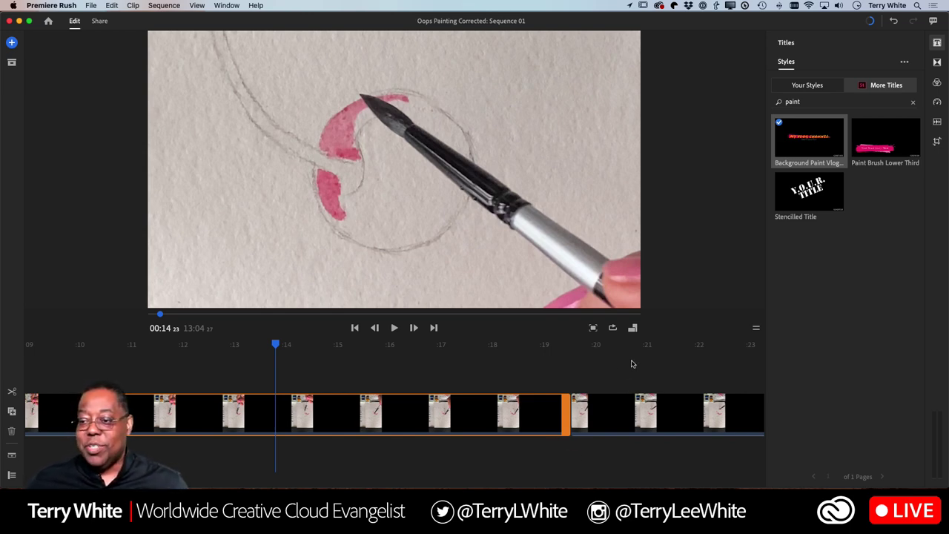
# Step: Limit the close-up segment's speed range to exclude about 1.5 seconds at each end, and slow that range to 38%
pyautogui.click(936, 104)
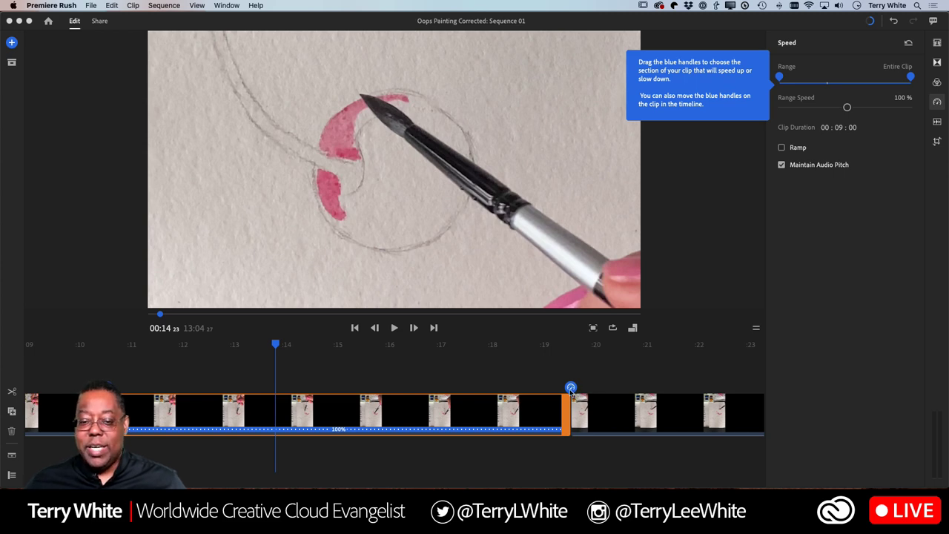
pyautogui.moveTo(129, 387); pyautogui.dragTo(252, 387)
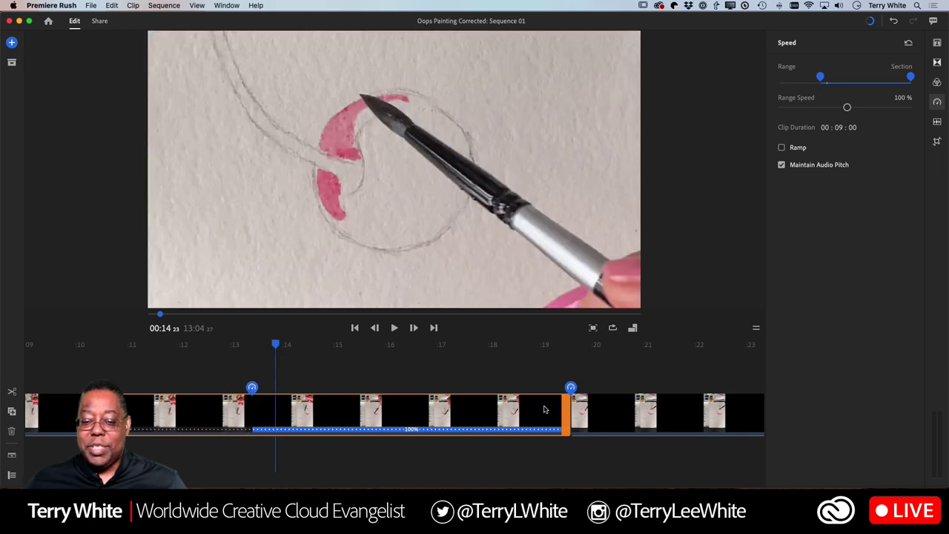
pyautogui.moveTo(570, 387); pyautogui.dragTo(494, 387)
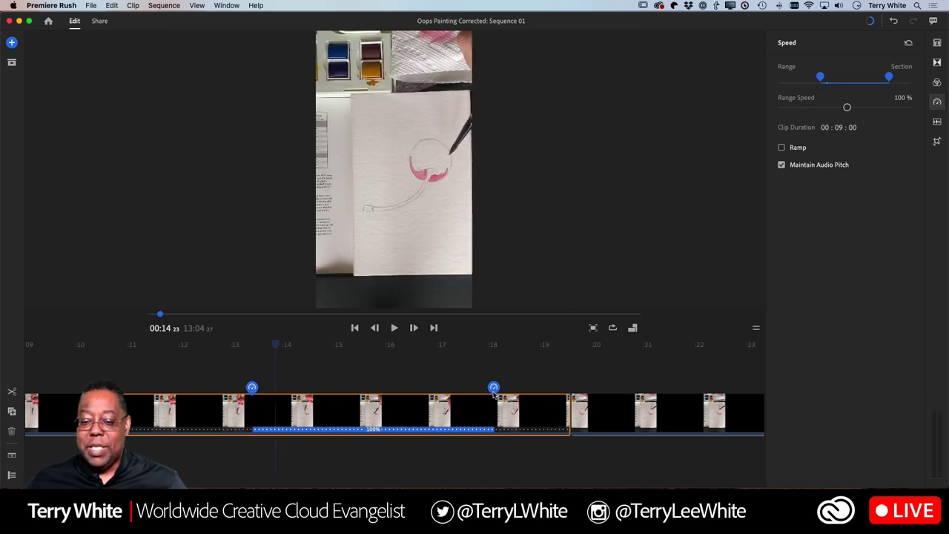
pyautogui.moveTo(253, 387); pyautogui.dragTo(178, 387)
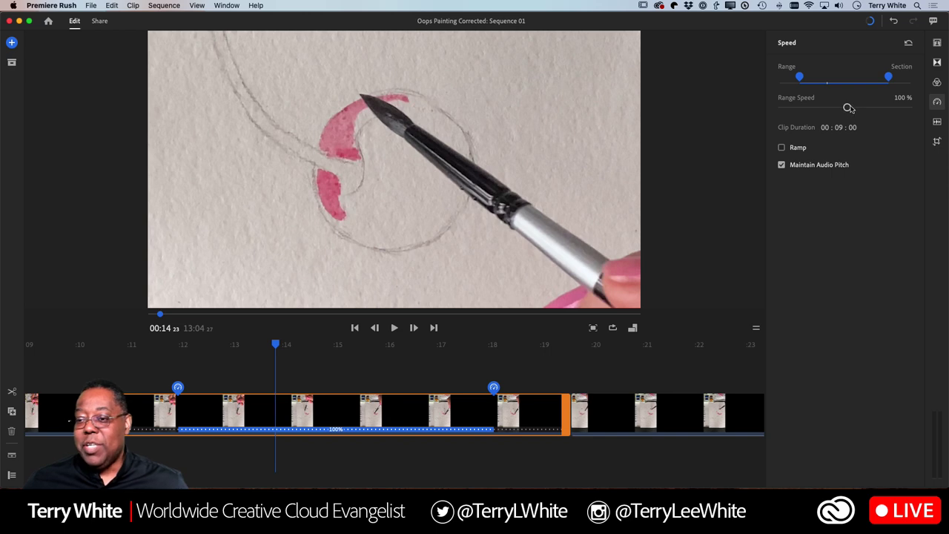
pyautogui.moveTo(847, 108); pyautogui.dragTo(820, 113)
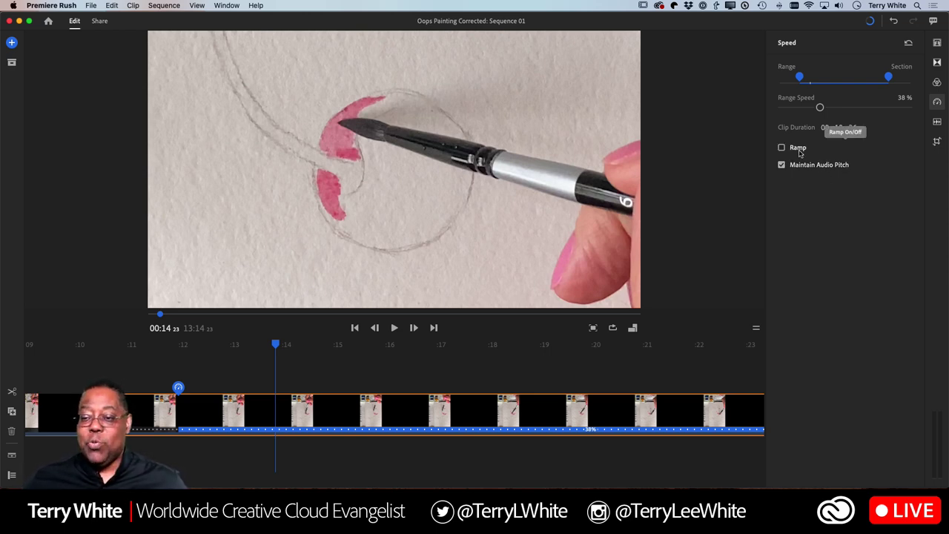
pyautogui.press('=')
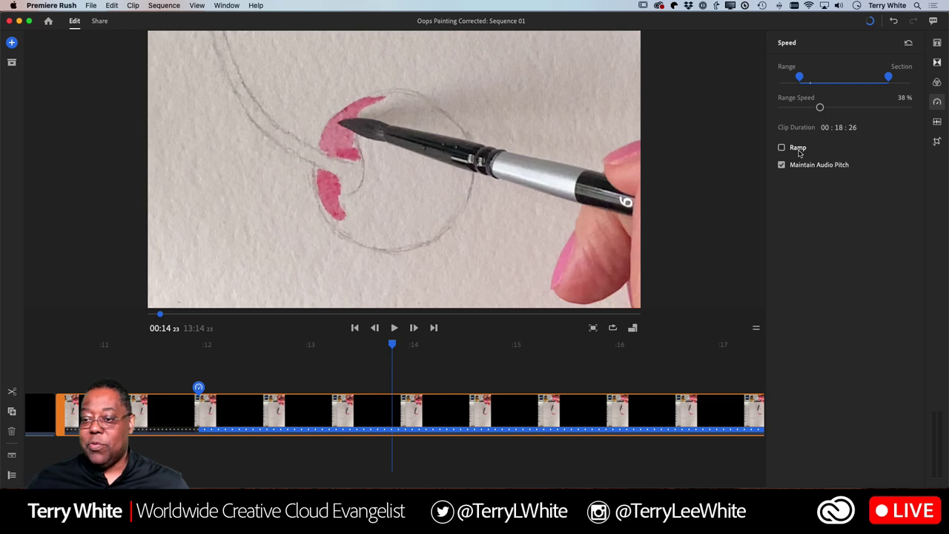
# Step: Ramp the speed changes around the close-up segment's slowed range, and play the whole sequence from the start until past that segment
pyautogui.click(798, 149)
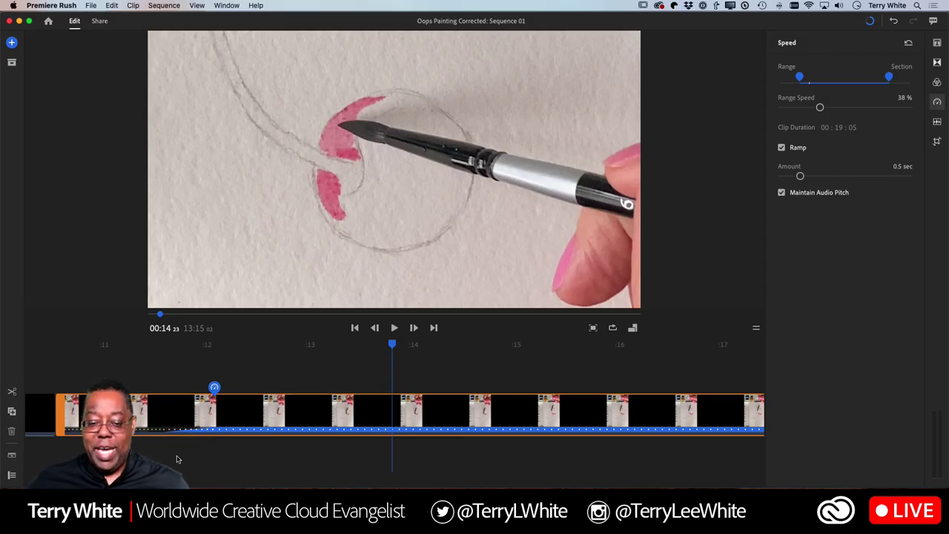
pyautogui.press('-')
pyautogui.press('-')
pyautogui.press('-')
pyautogui.press('-')
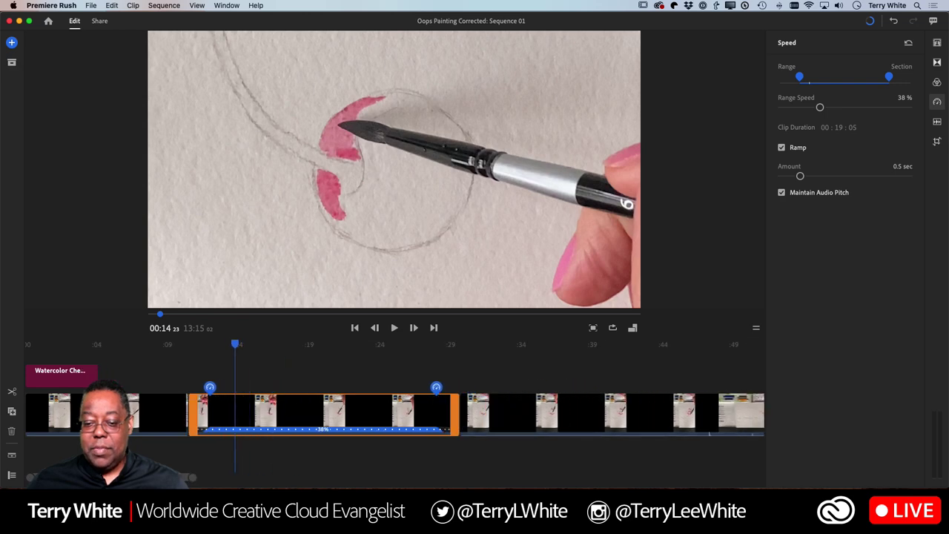
pyautogui.press('-')
pyautogui.moveTo(235, 345); pyautogui.dragTo(28, 345)
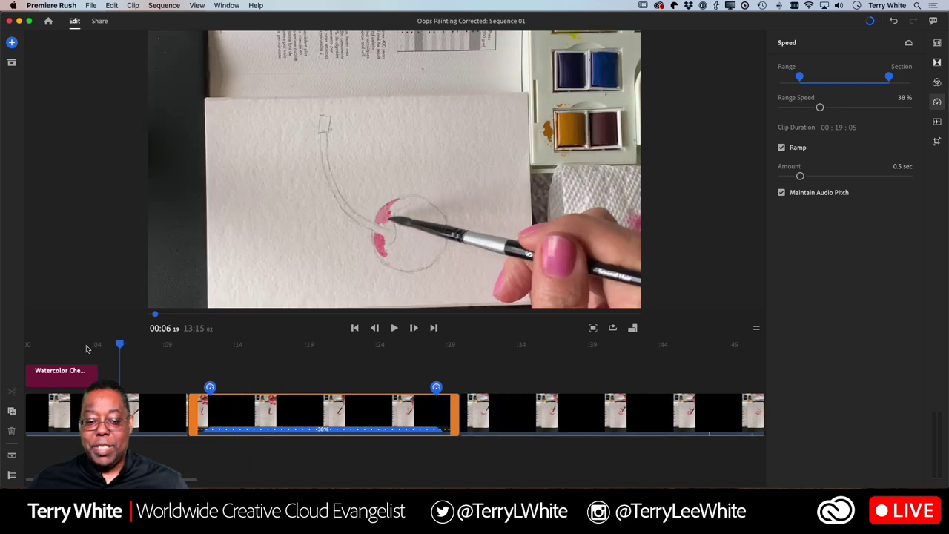
pyautogui.click(61, 370)
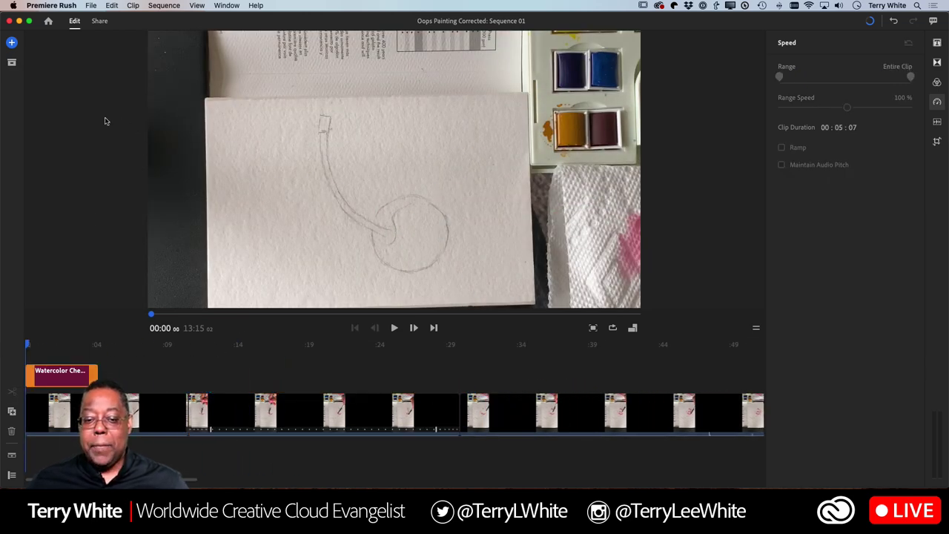
pyautogui.press('space')
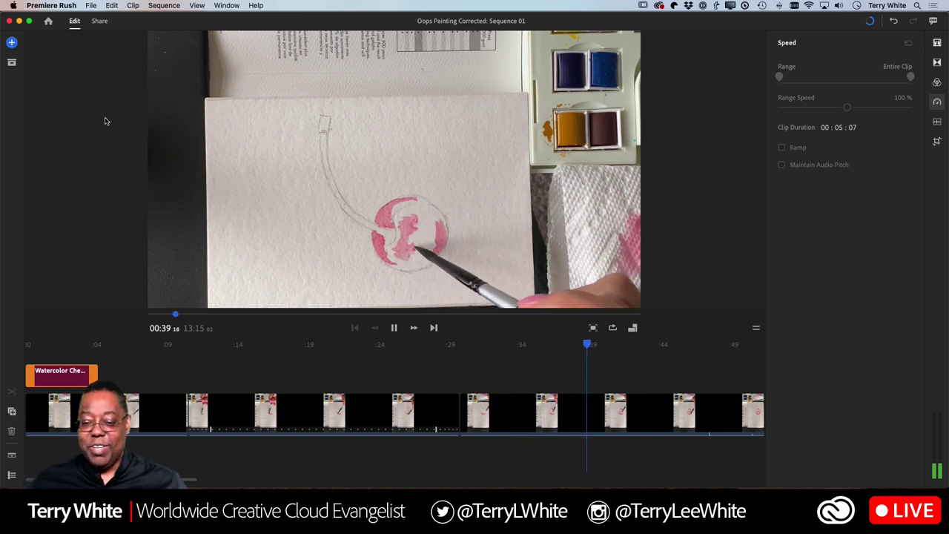
pyautogui.press('space')
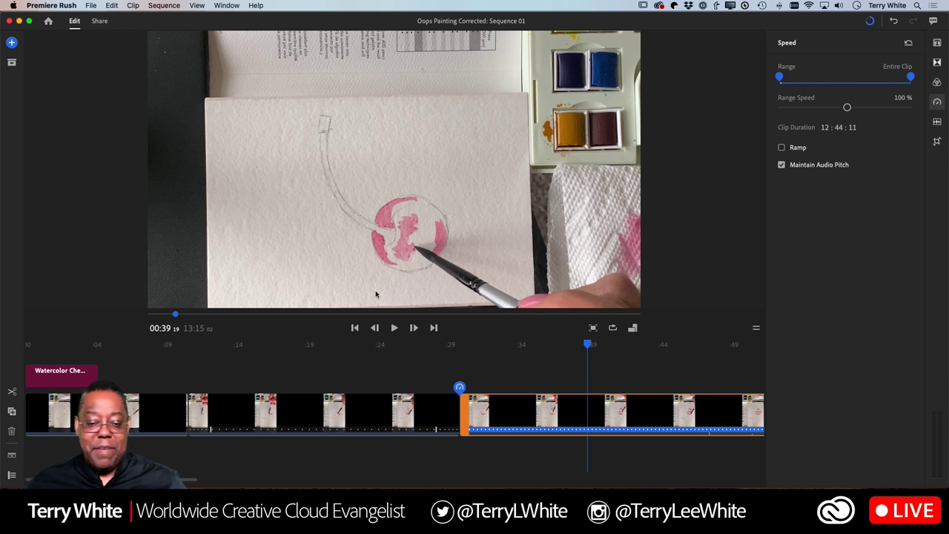
# Step: Bring up the local export settings with their advanced options and review which output resolutions are available
pyautogui.click(102, 22)
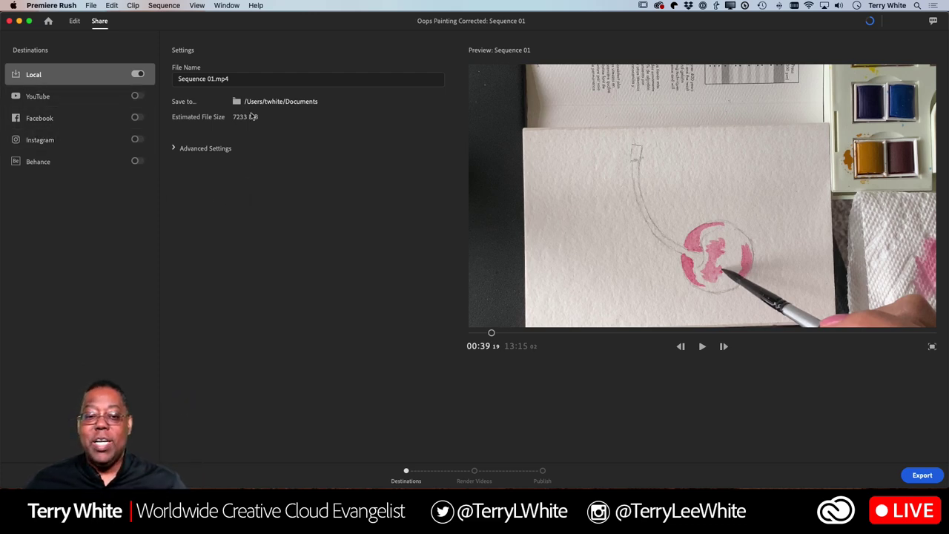
pyautogui.click(174, 149)
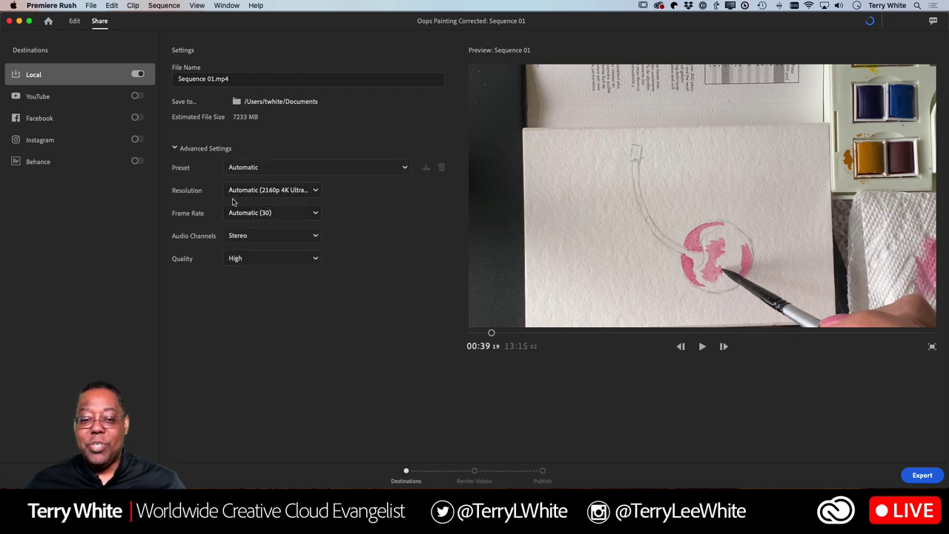
pyautogui.click(298, 191)
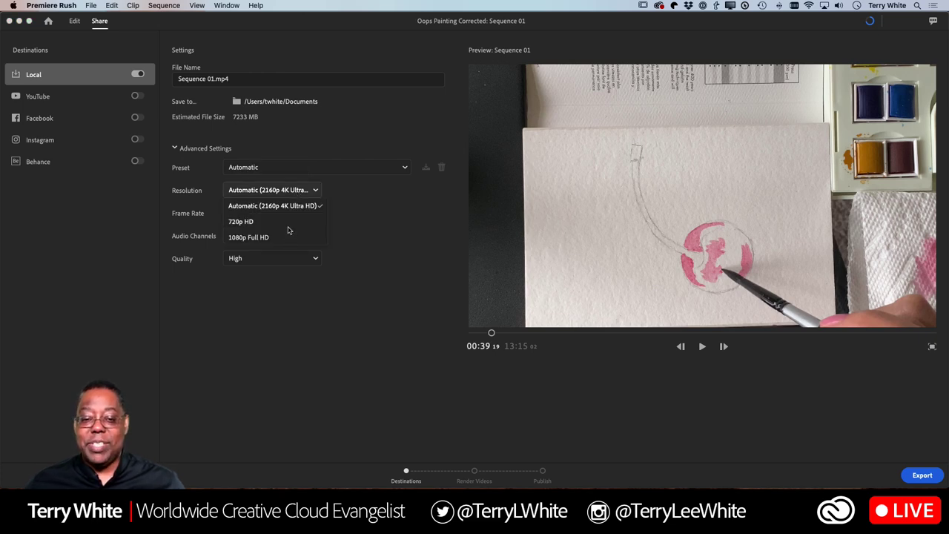
pyautogui.click(365, 199)
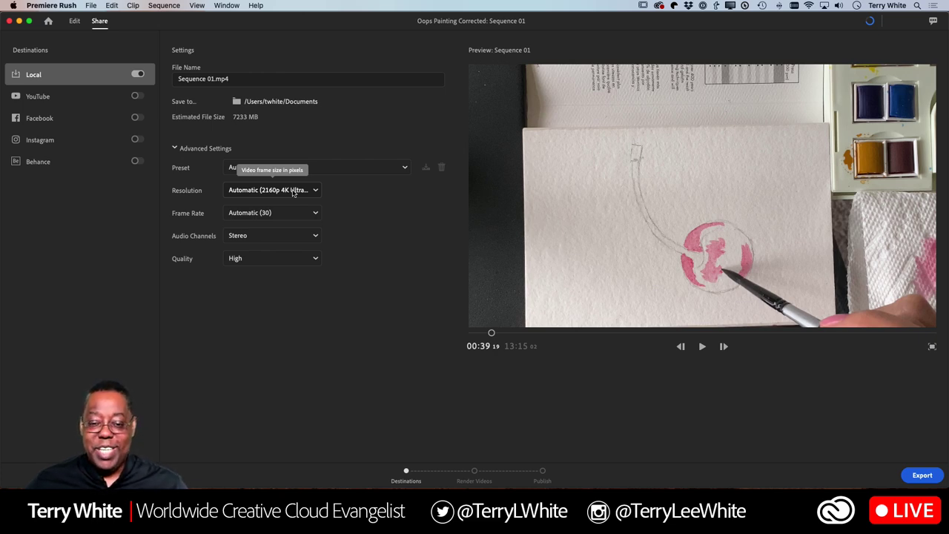
pyautogui.click(294, 192)
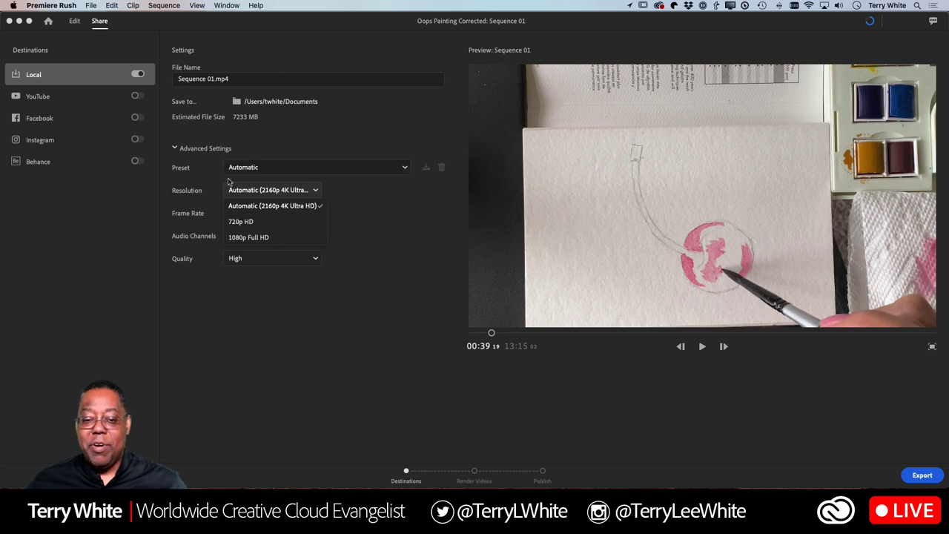
pyautogui.click(351, 228)
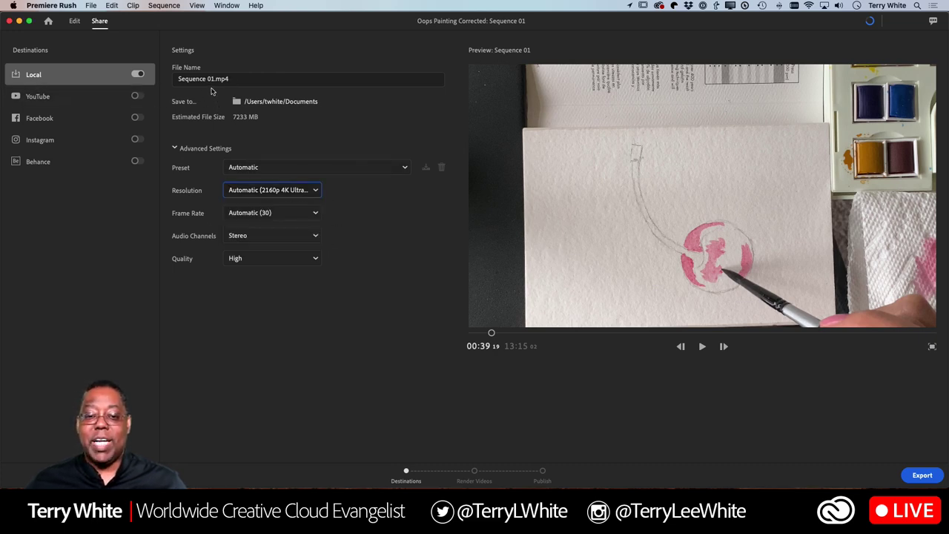
# Step: Name the output file CherryPainting and export the sequence to the local Documents folder
pyautogui.click(214, 79)
pyautogui.moveTo(214, 79); pyautogui.dragTo(151, 78)
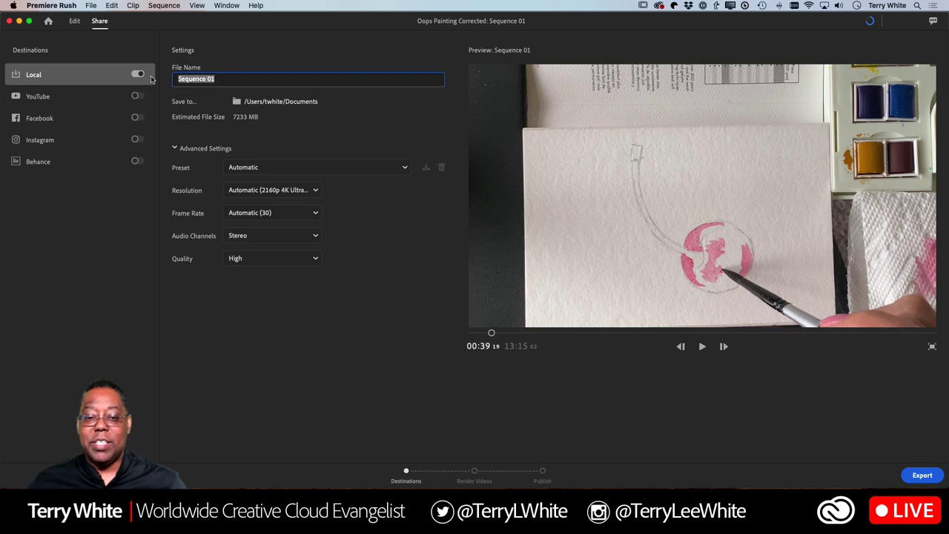
pyautogui.write('Cherr')
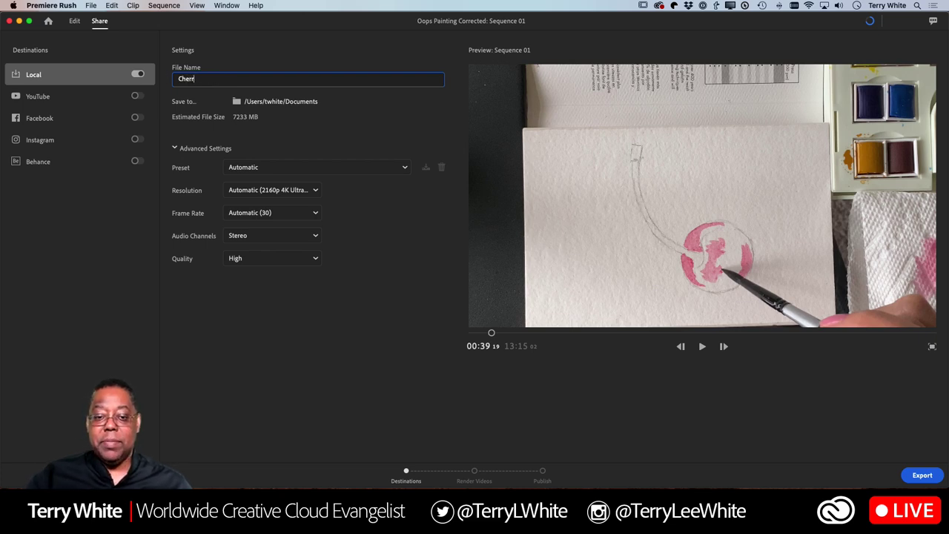
pyautogui.write('yPainting')
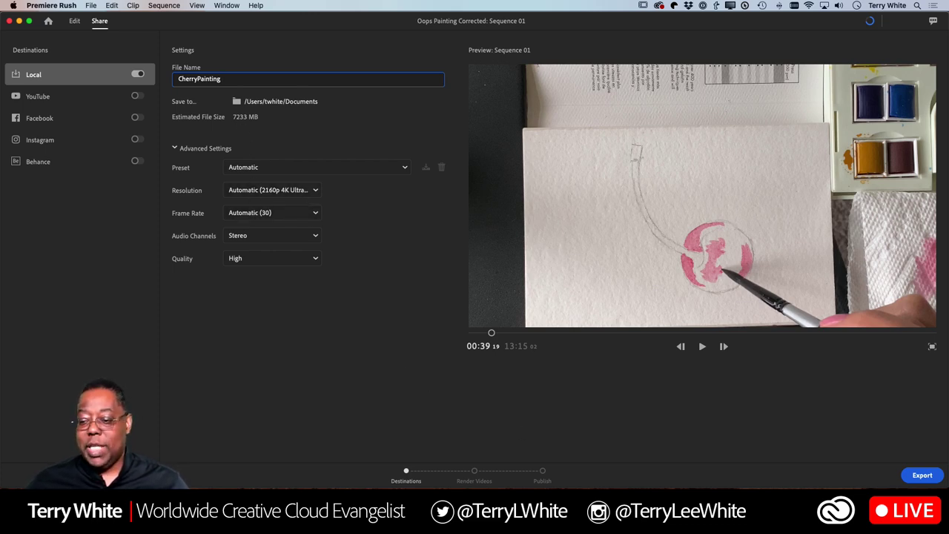
pyautogui.click(921, 475)
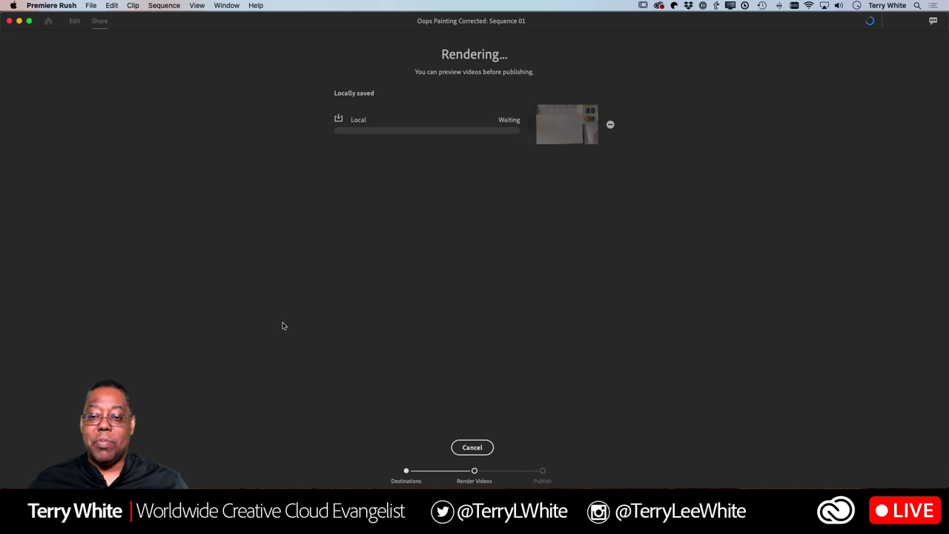